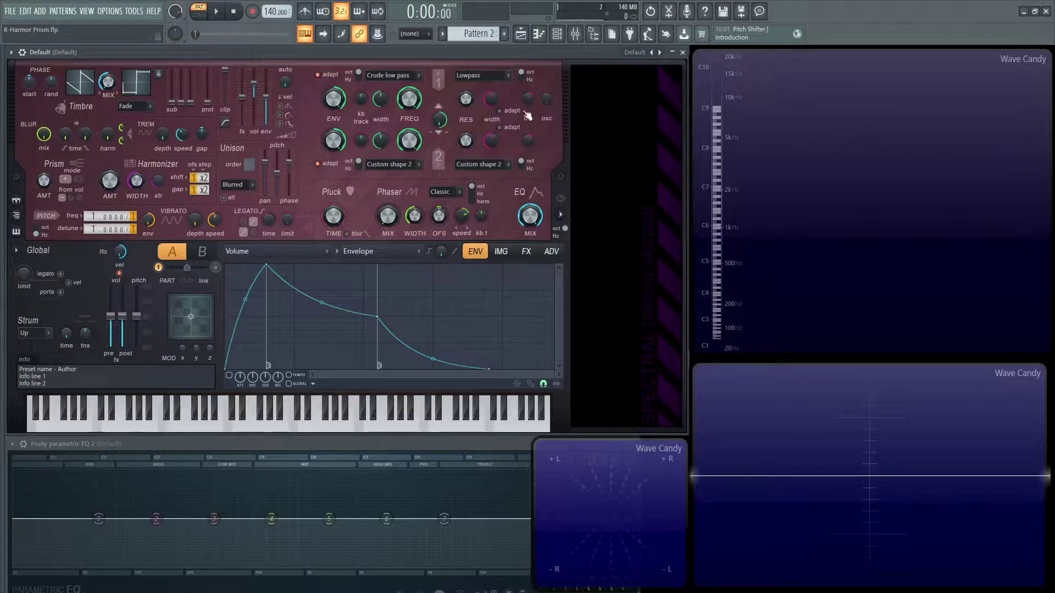
Step: Load Harmor's Default preset and audition a note while varying the Prism amount below and above zero
left_click(641, 54)
left_click(675, 216)
key("z")
mouse_move(44, 182)
left_mouse_down()
mouse_move(44, 140)
mouse_move(45, 186)
left_mouse_up()
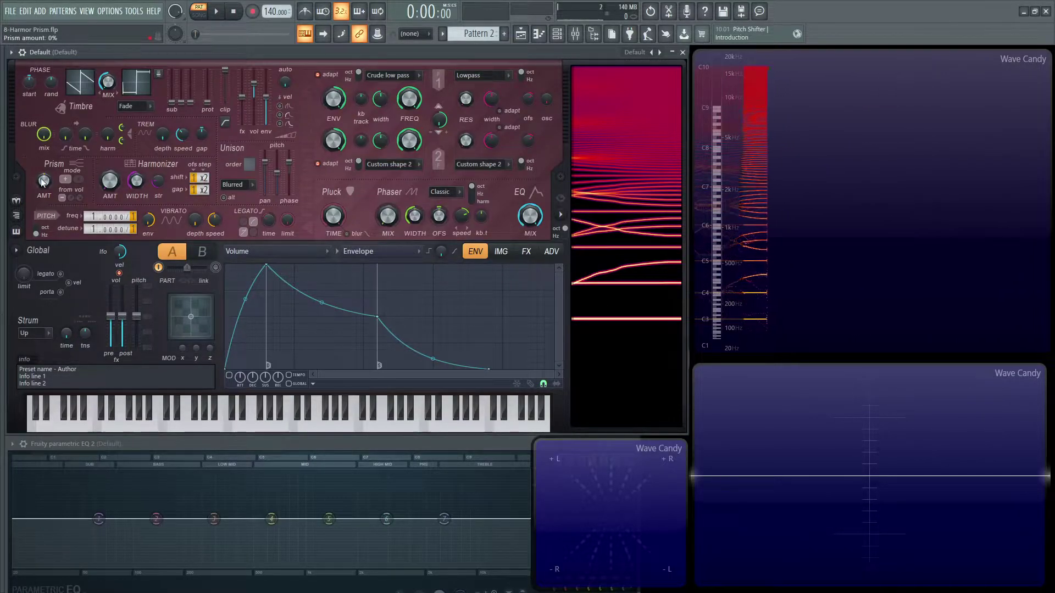
mouse_move(44, 181)
left_mouse_down()
mouse_move(44, 152)
mouse_move(44, 179)
mouse_move(44, 170)
left_mouse_up()
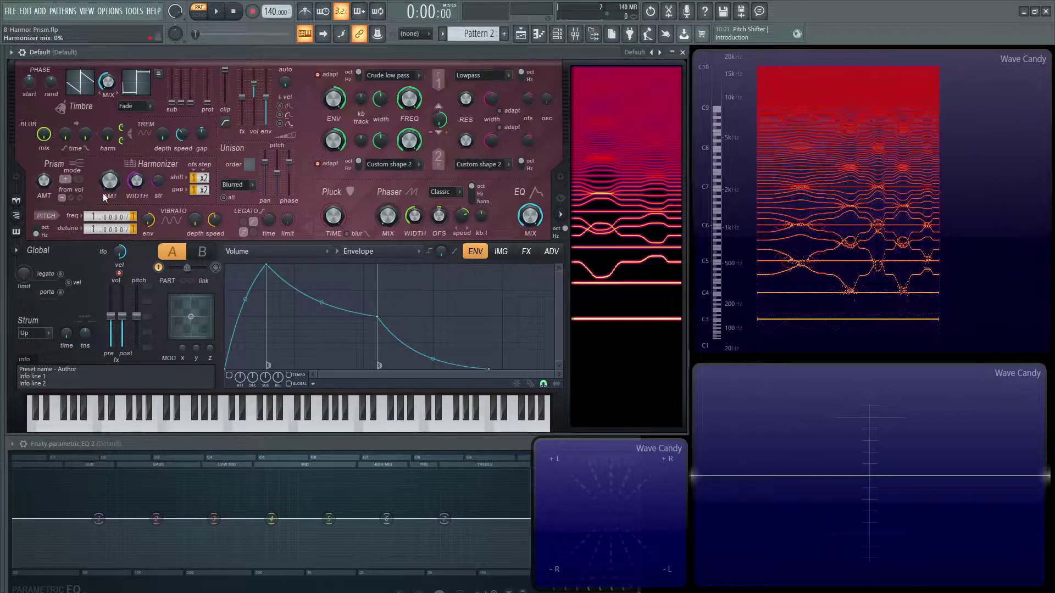
Step: Switch the Prism to multiply mode and audition a note while varying its amount
left_click(79, 179)
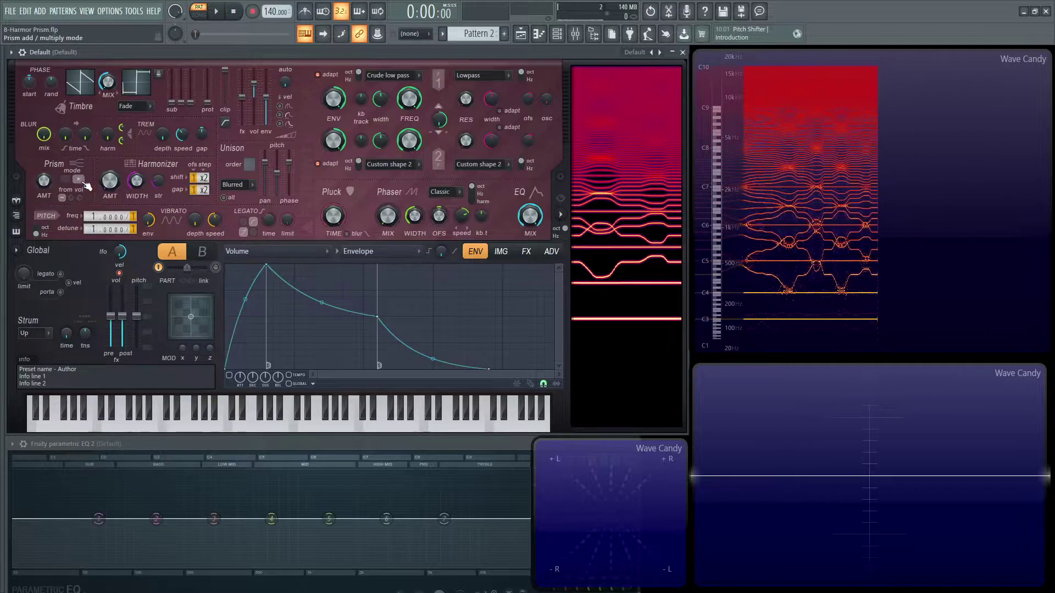
key("z")
left_click_drag(43, 181, 43, 206)
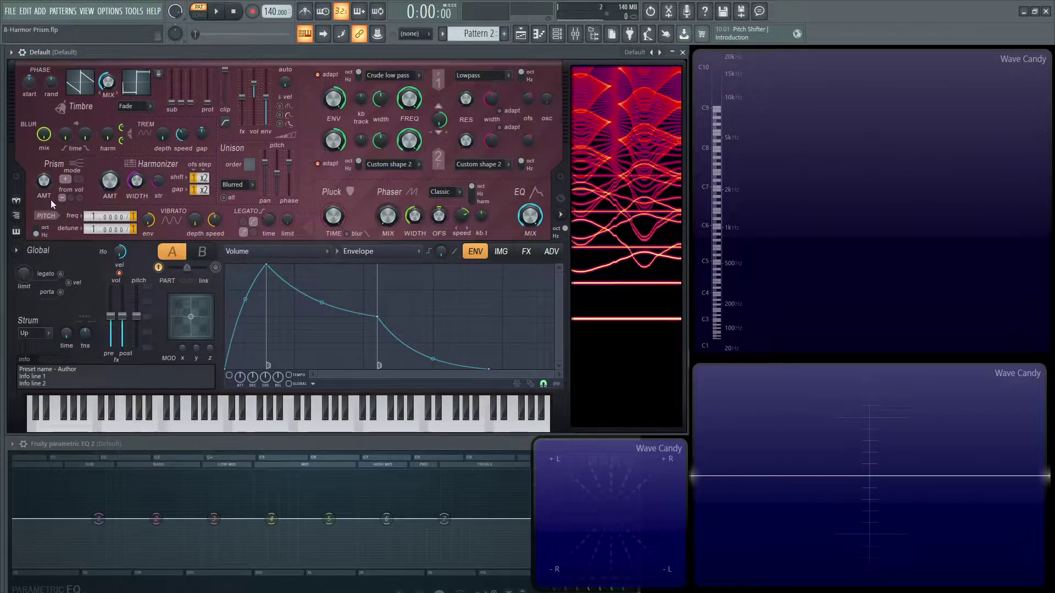
Step: Make the Prism amount follow harmonic level and cut all Timbre 1 harmonics above the fundamental, checking it with a few notes
left_click(71, 197)
left_click(82, 93)
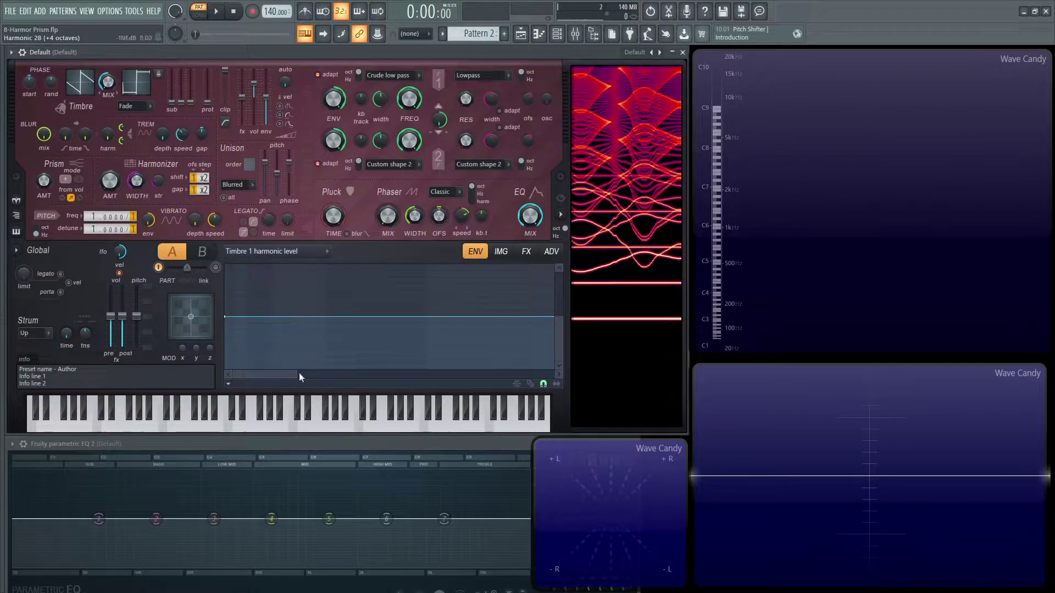
left_click_drag(299, 374, 224, 361)
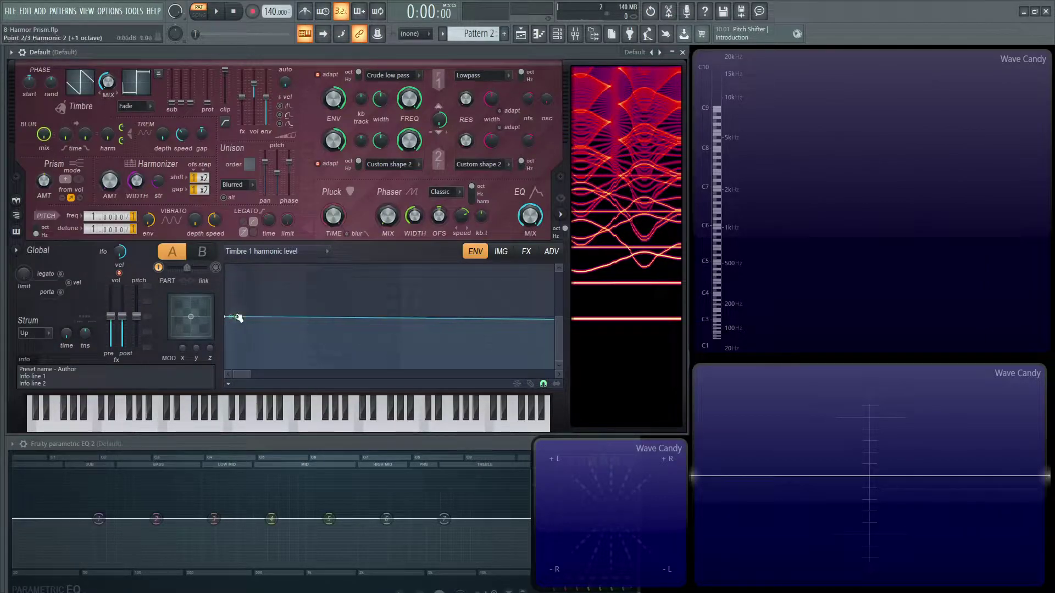
left_click_drag(237, 318, 238, 380)
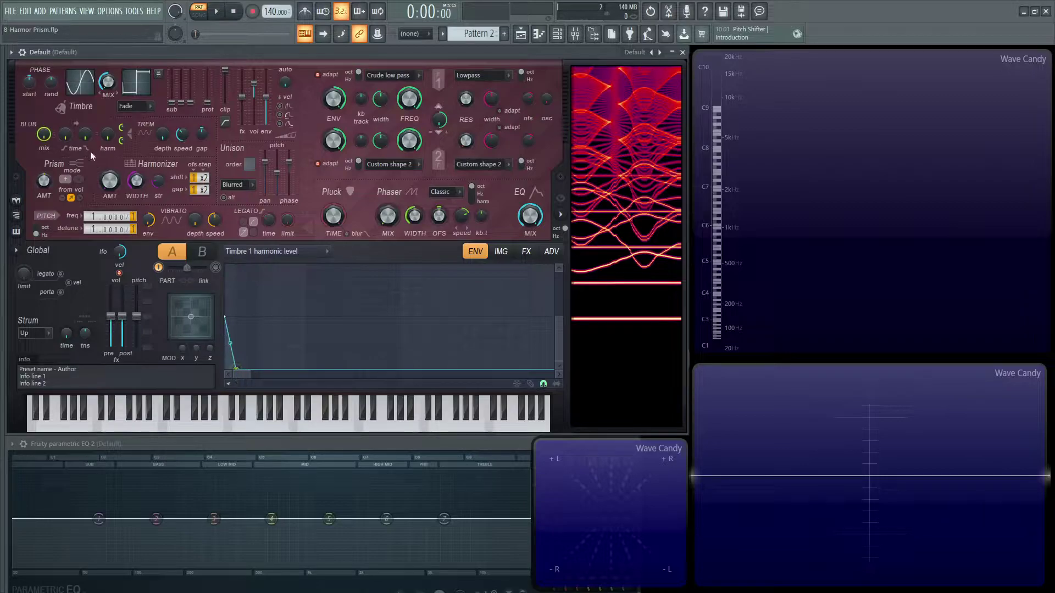
key("c")
key("x")
key("c")
key("b")
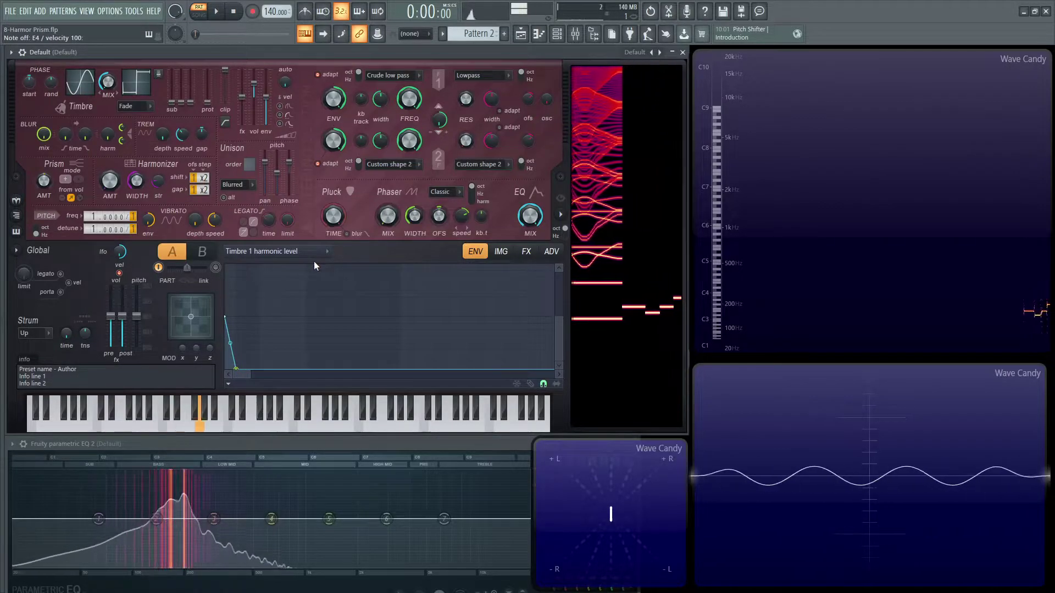
key("z")
Step: Add isolated peaks at harmonics 5 and 9 in the Timbre 1 harmonic level graph
left_click_drag(250, 375, 247, 374)
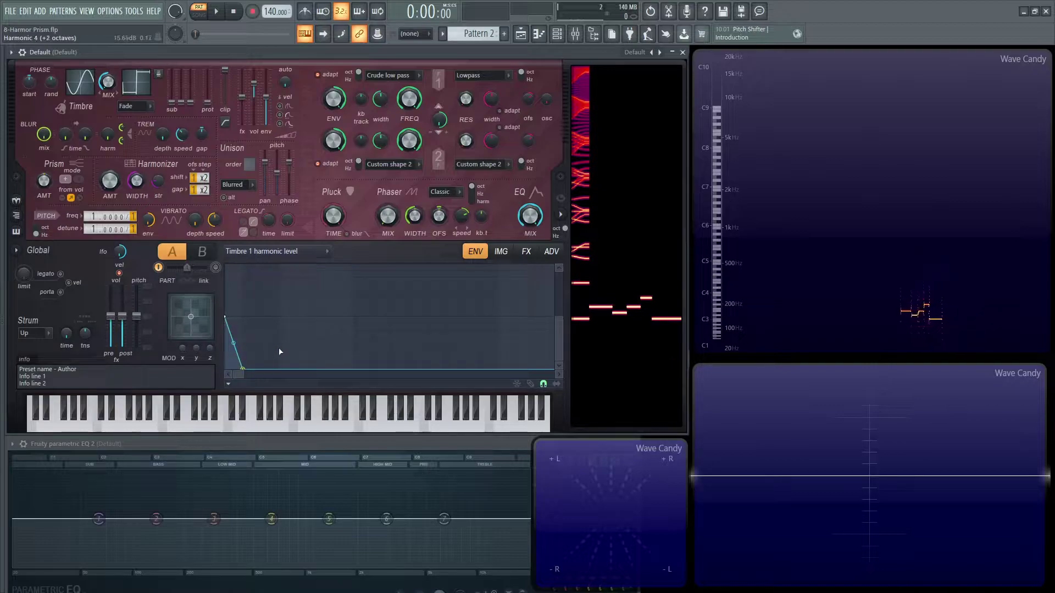
right_click(297, 317)
right_click(314, 363)
left_click_drag(317, 363, 323, 376)
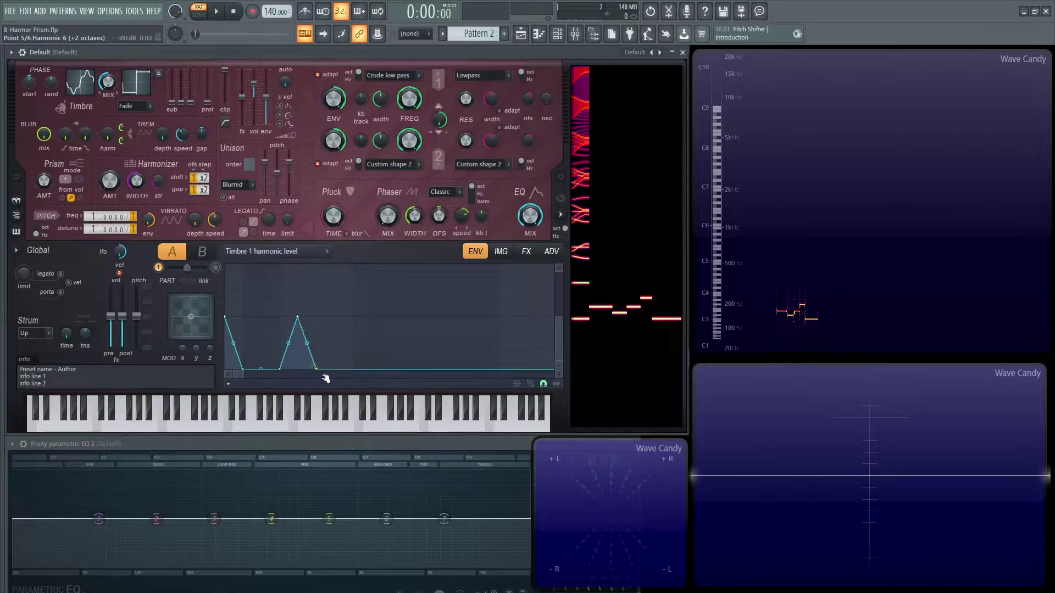
right_click(372, 318)
right_click(389, 368)
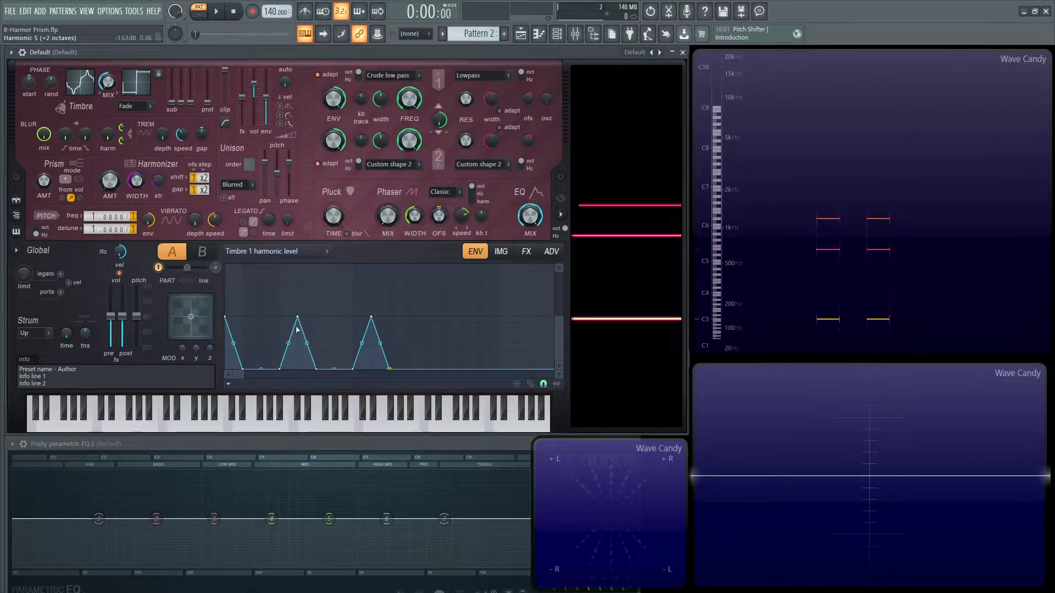
Step: Extend the harmonic level graph's vertical range and raise the Prism amount while auditioning a note
left_click_drag(559, 319, 562, 242)
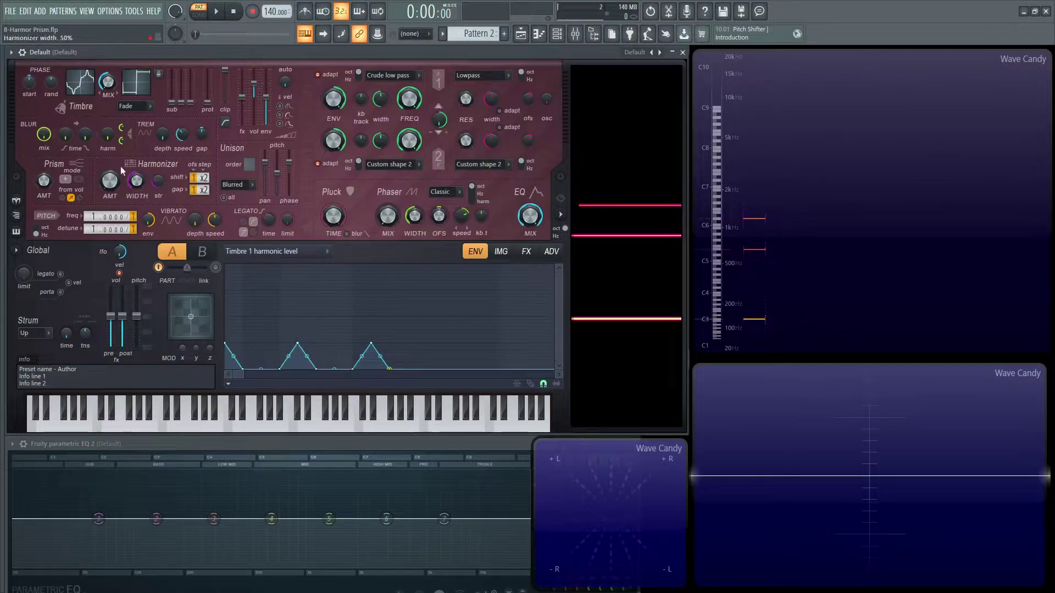
key("z")
left_click_drag(44, 180, 44, 149)
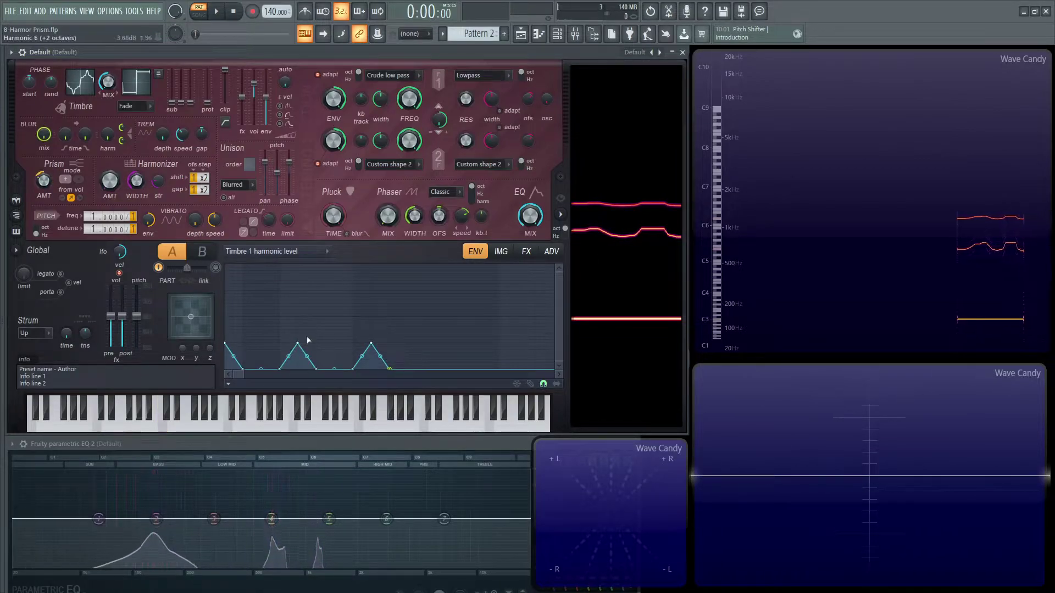
Step: Raise harmonic 5 to the maximum level of the Timbre 1 graph and increase the Prism amount
left_click_drag(298, 346, 306, 252)
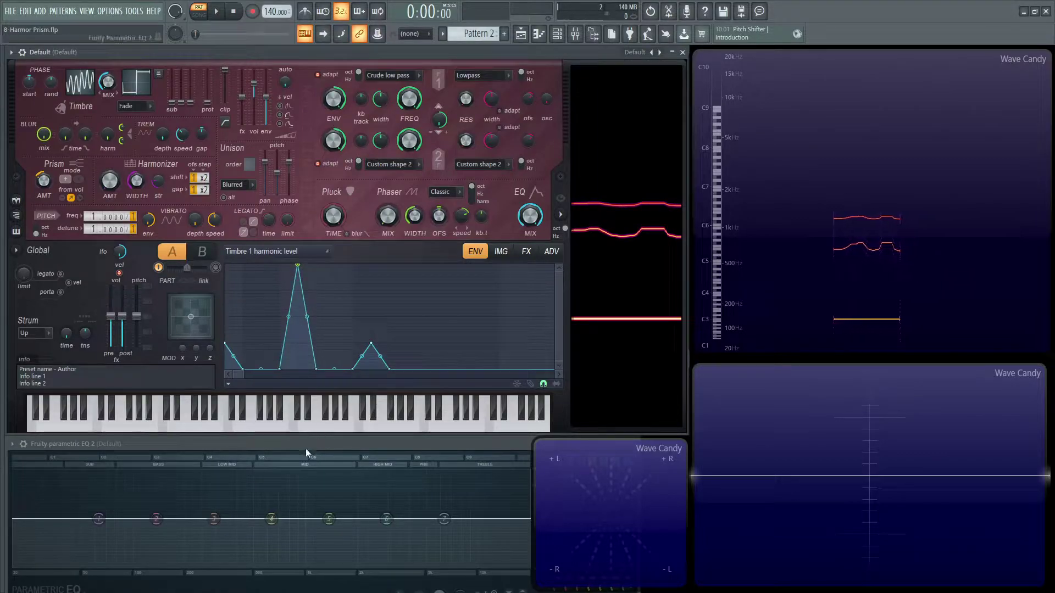
key("F9")
key("F9")
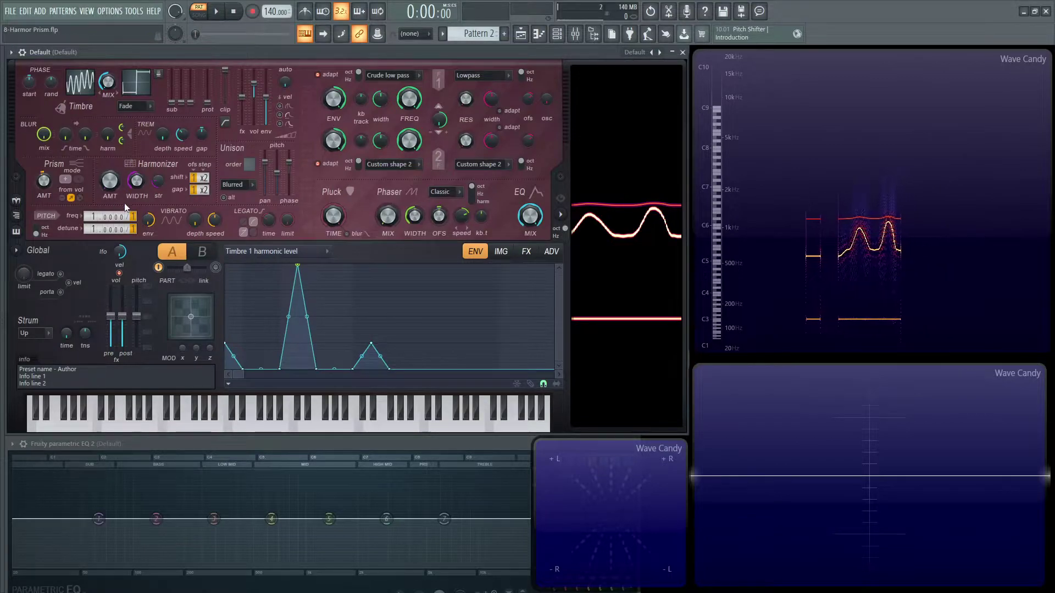
left_click_drag(45, 181, 45, 126)
Step: Modulate the Prism amount with a full-depth LFO and slow down its speed while auditioning a note
right_click(45, 181)
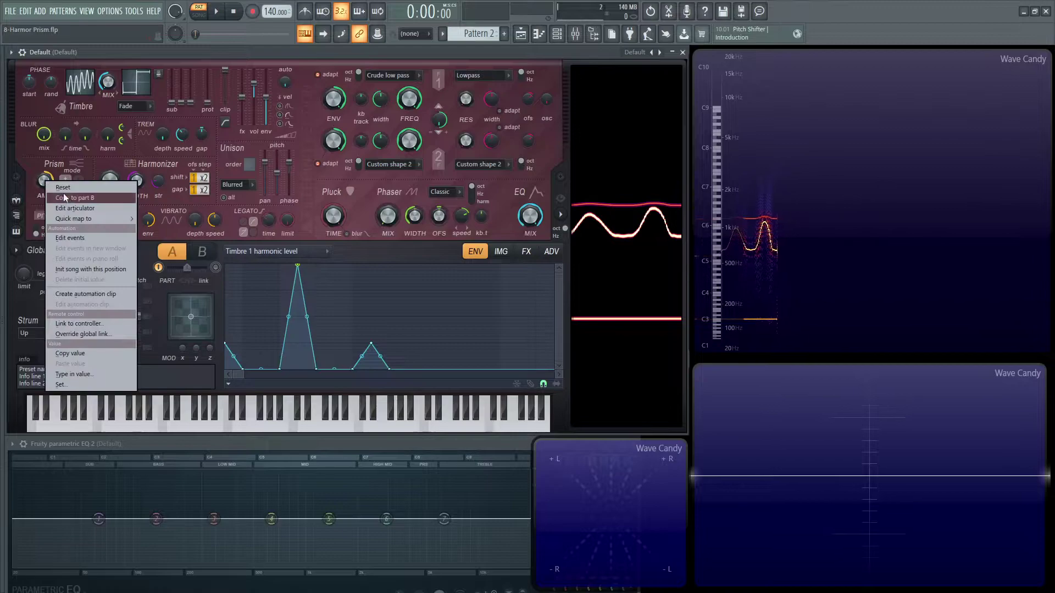
left_click(72, 199)
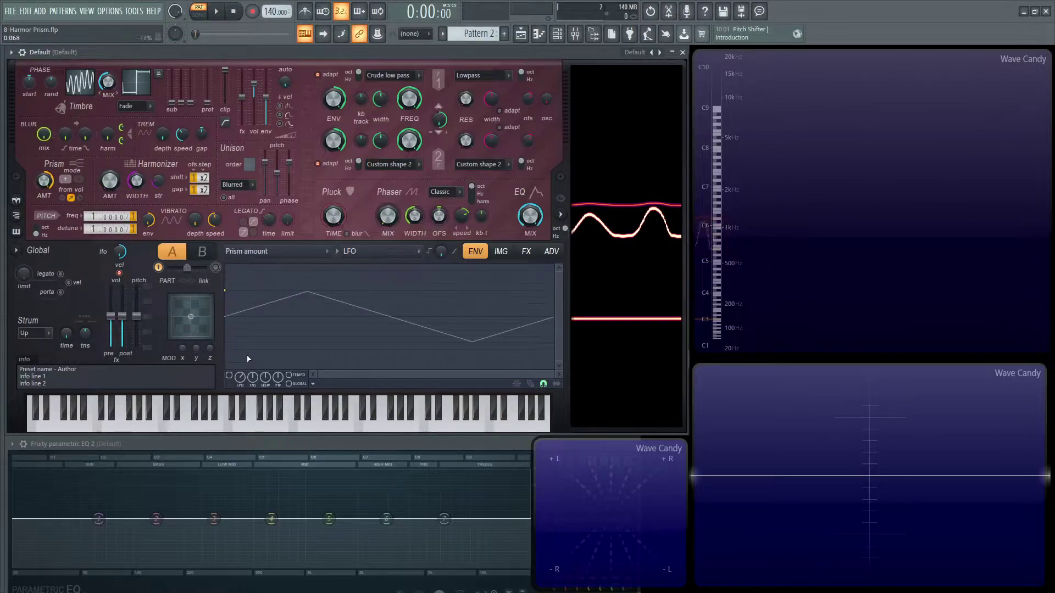
left_click_drag(225, 291, 226, 265)
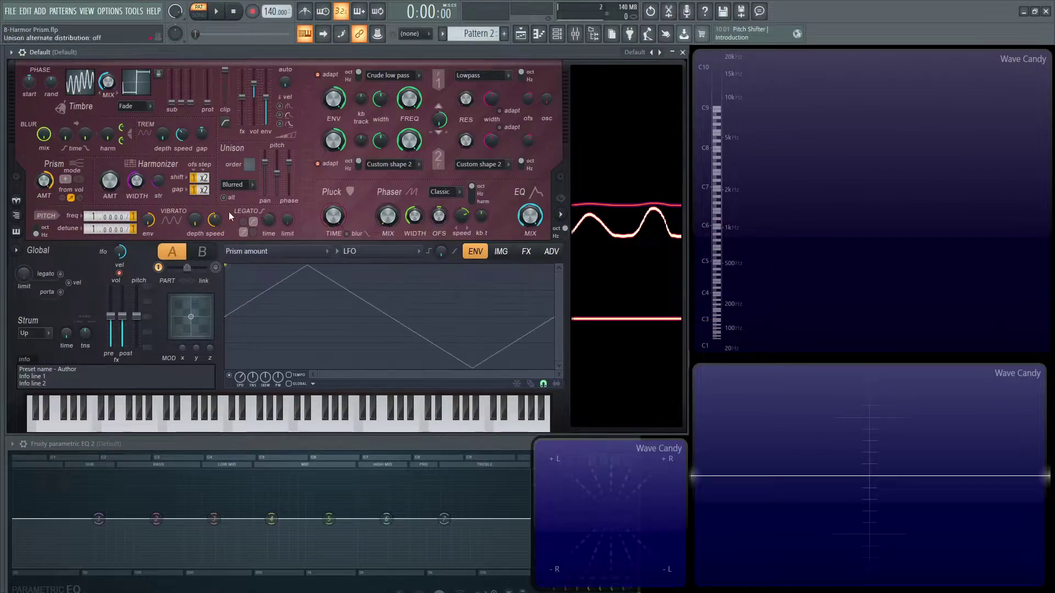
key("z")
left_click_drag(240, 377, 240, 391)
Step: Lower the Default mixer track's volume to 12% and return to the Harmor window
key("F9")
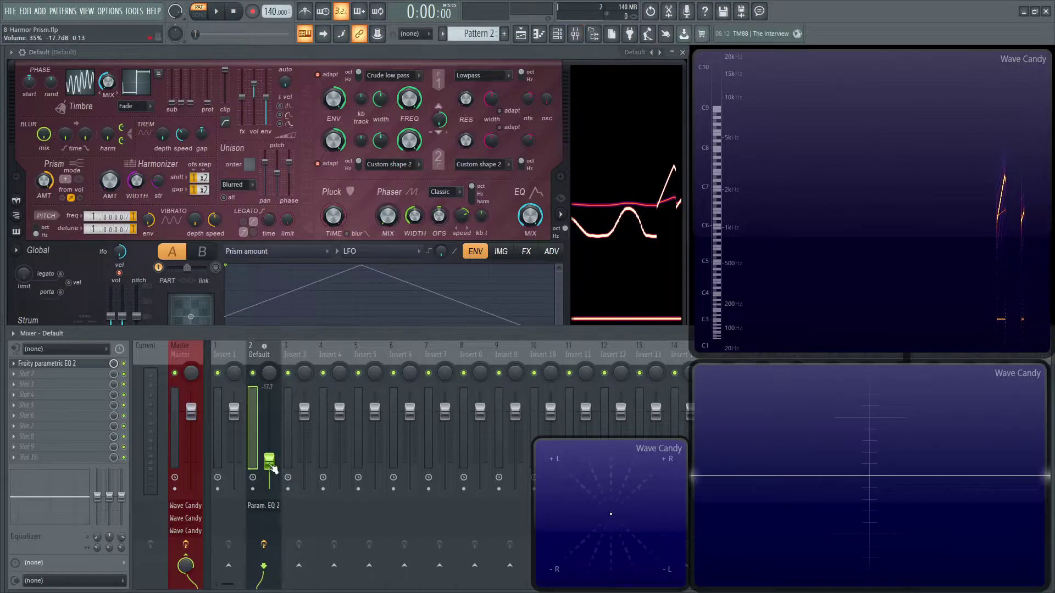
left_click(311, 184)
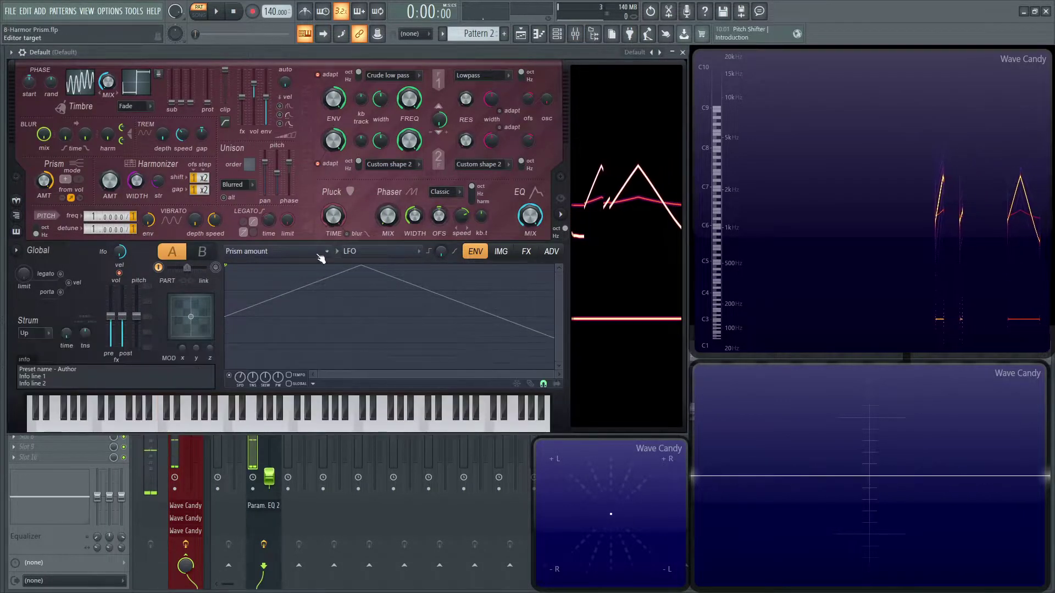
key("z")
left_click(273, 473)
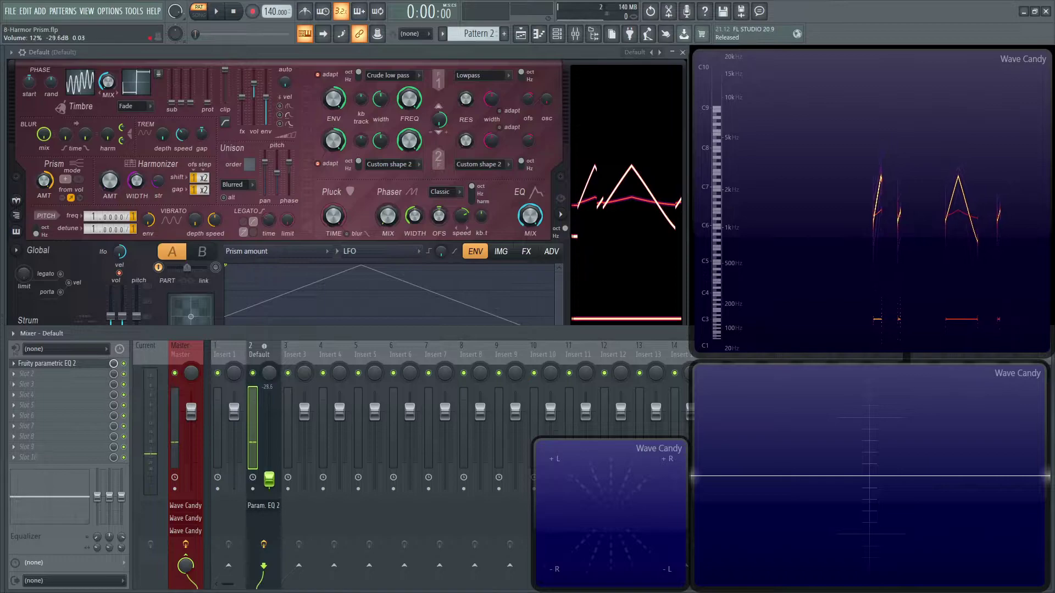
left_click(605, 135)
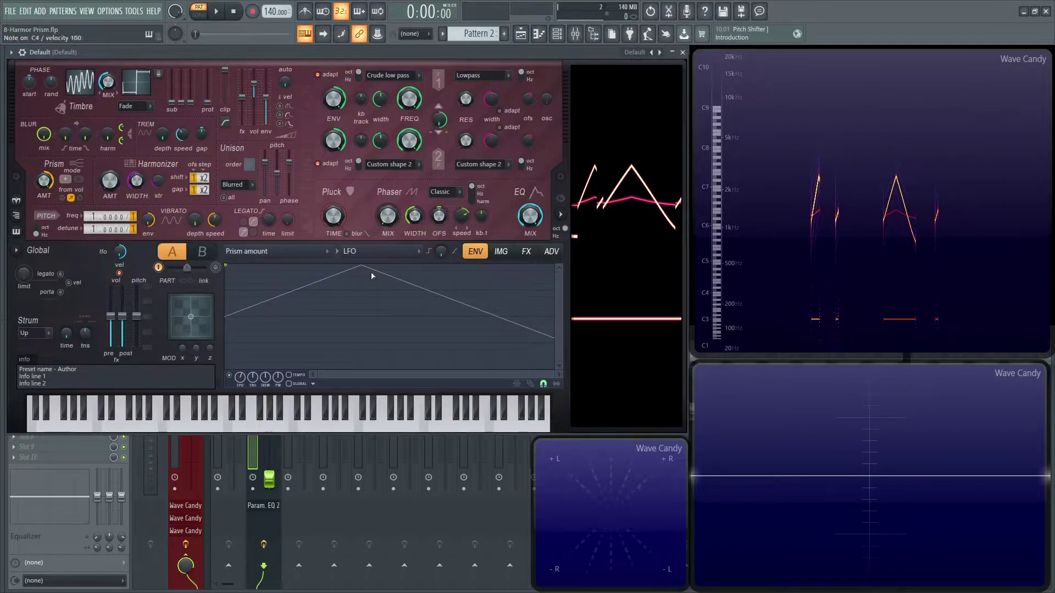
Step: Raise the Prism LFO speed to about 0:454 while auditioning a note
key("z")
left_click_drag(240, 378, 240, 356)
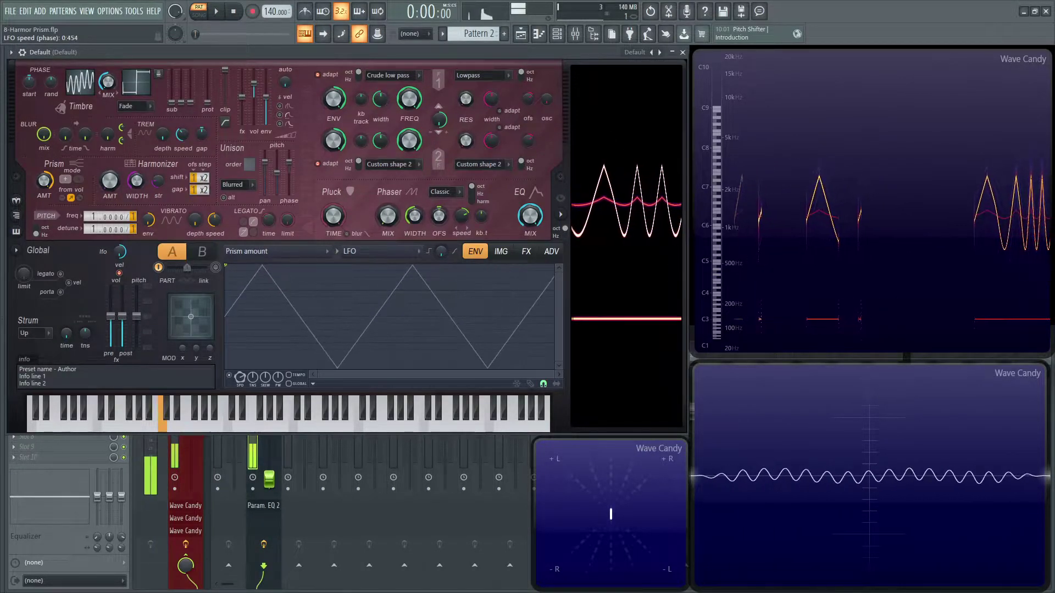
Step: Lower harmonic 5 in the Timbre 1 harmonic level graph and raise it back to about mid-height while auditioning a note
left_click(80, 81)
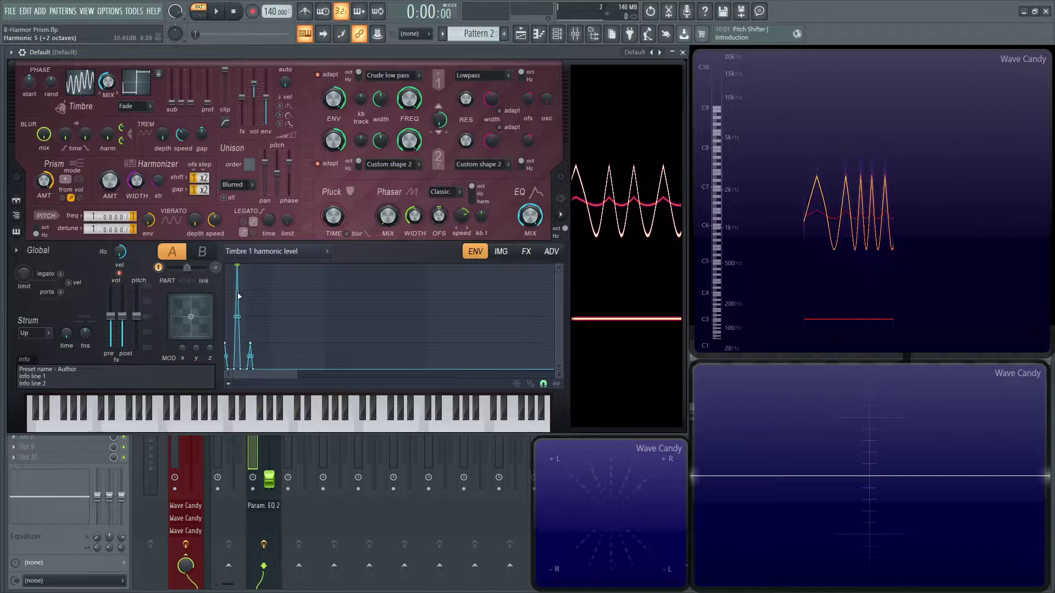
key("z")
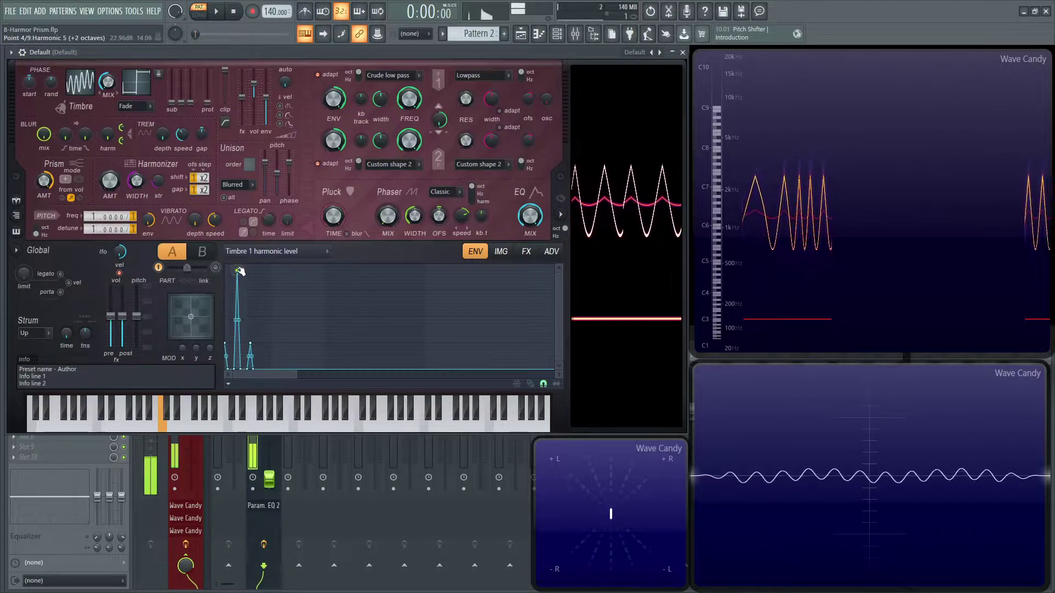
left_click_drag(239, 271, 239, 304)
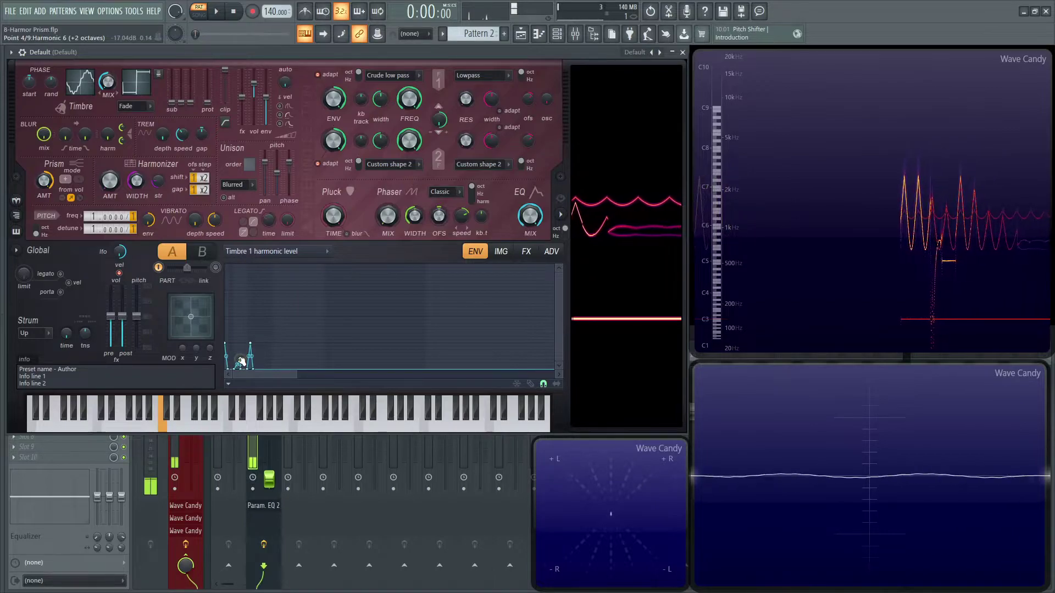
left_click_drag(242, 361, 237, 320)
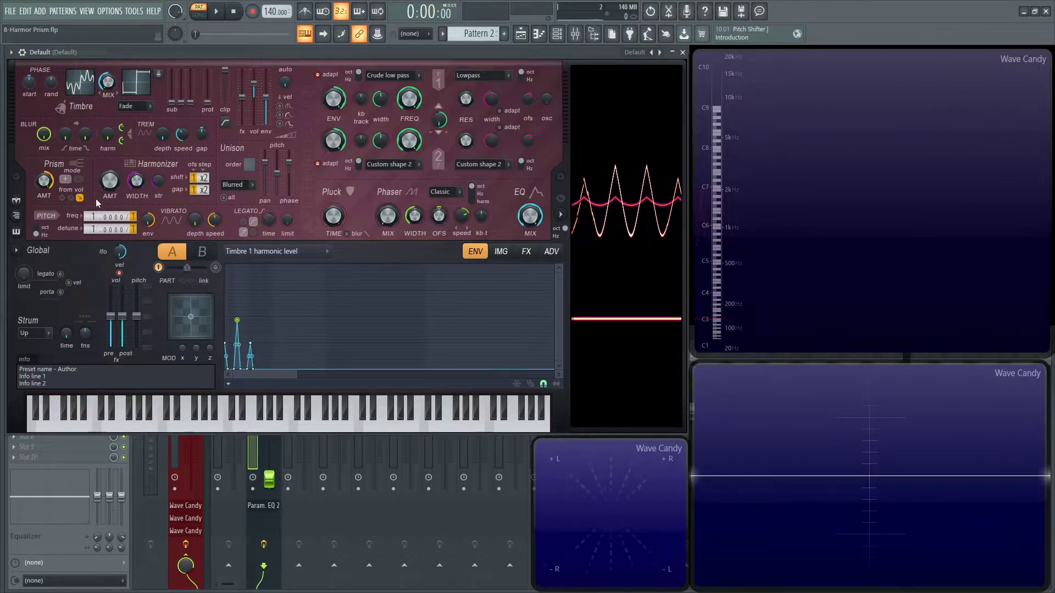
Step: Audition notes with the harmonic-level-to-Prism mapping inverted, setting harmonic 5 to 0 dB and lowering harmonic 9
key("space")
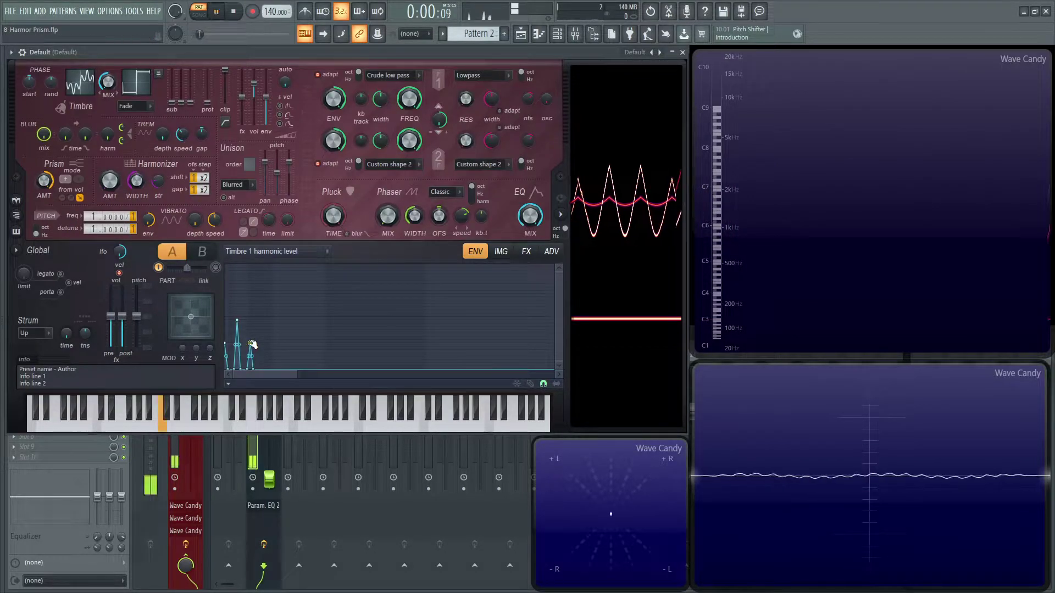
key("z")
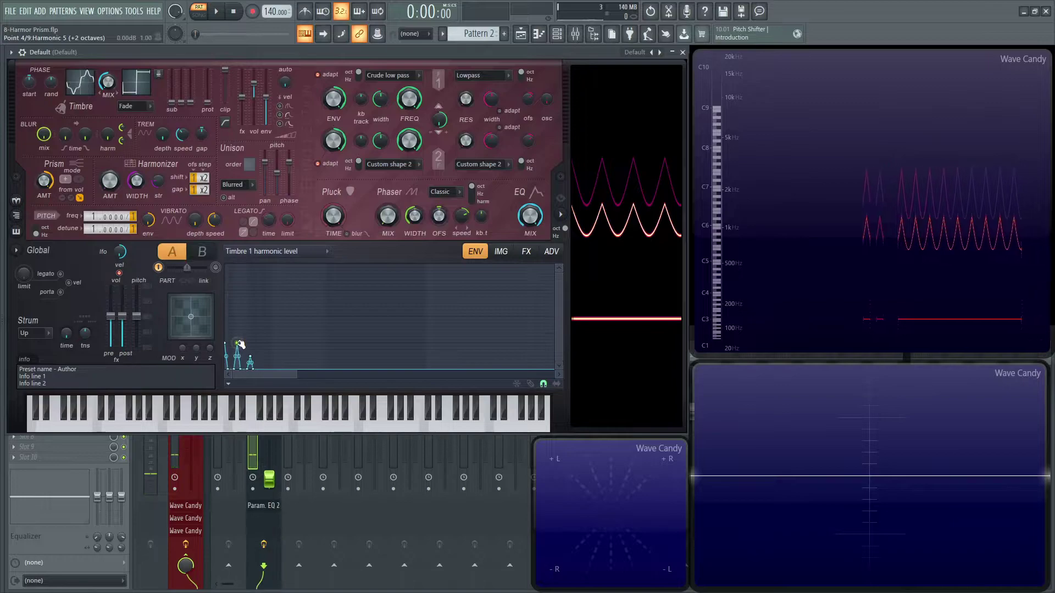
key("z")
Step: Raise harmonic 9 in Timbre 1 to about 21 dB, then pull it down to silence while auditioning the note
mouse_move(250, 356)
left_mouse_down()
mouse_move(247, 272)
mouse_move(249, 345)
left_mouse_up()
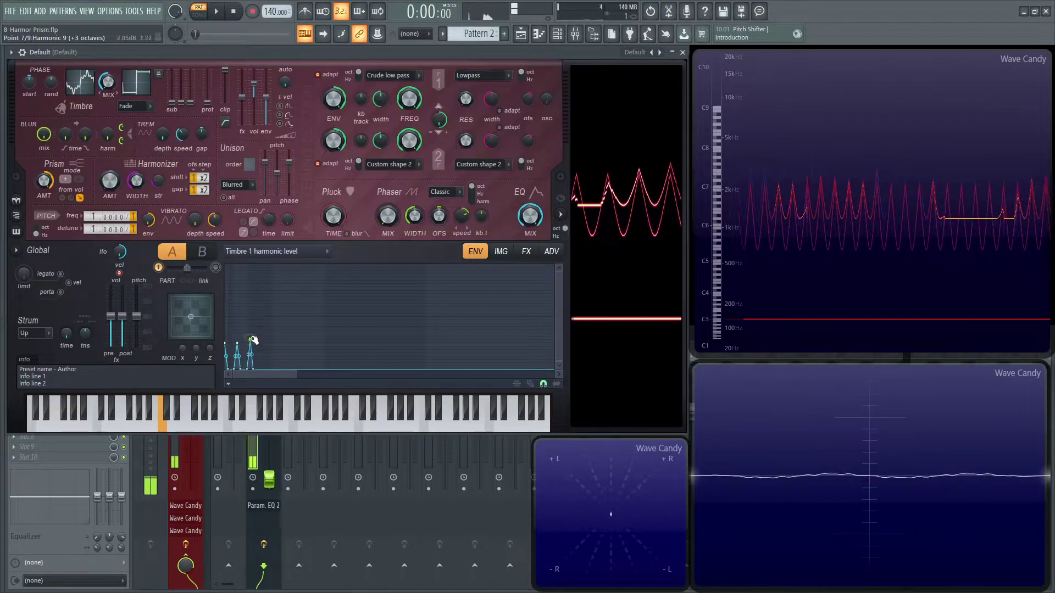
left_click_drag(253, 340, 253, 282)
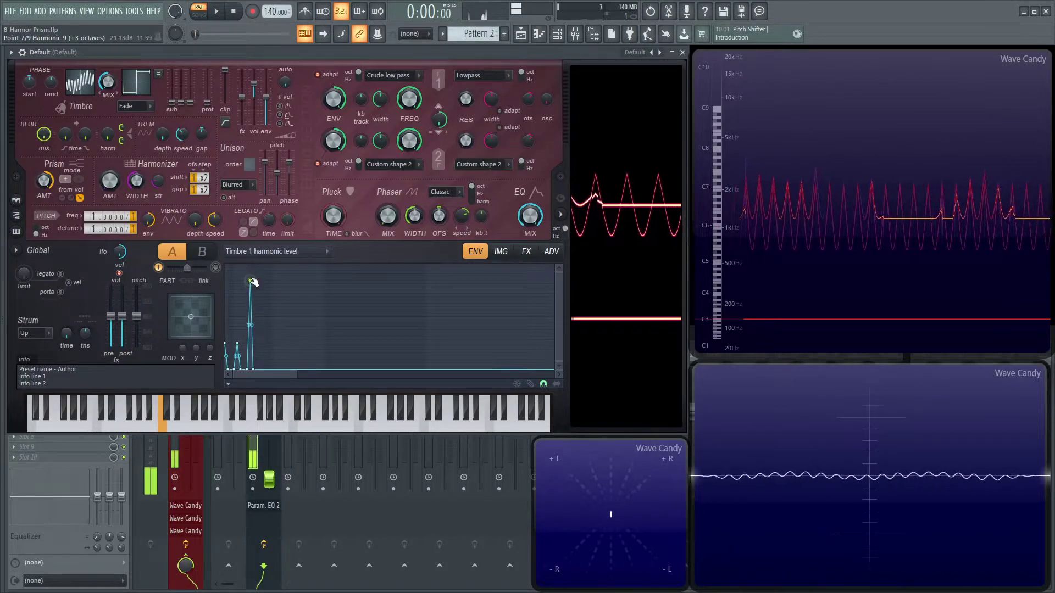
left_click_drag(253, 282, 253, 369)
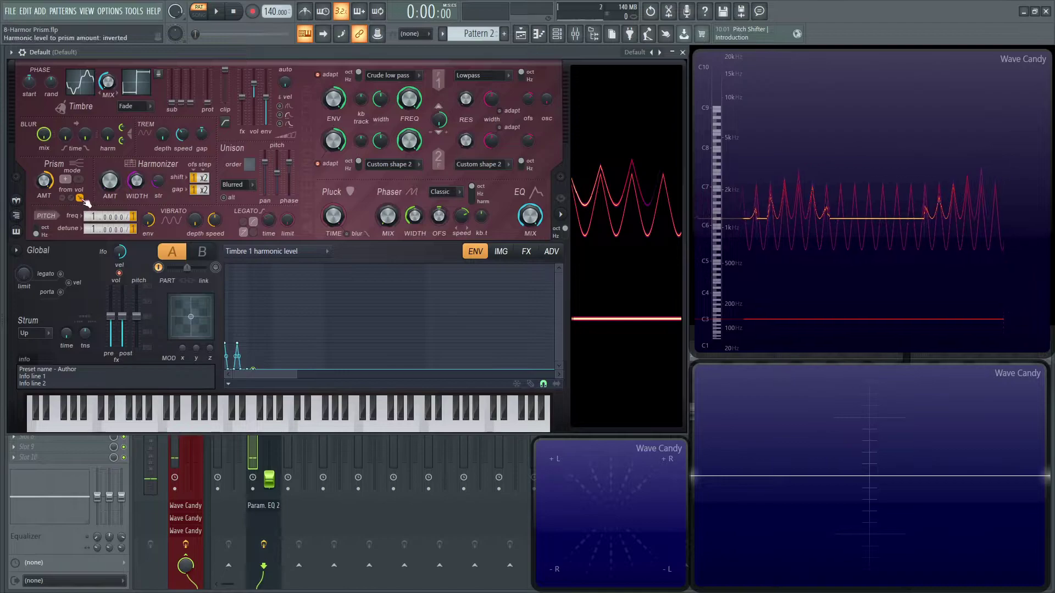
Step: Load the Default preset and show the LFO of the Prism amount in the envelope editor
left_click(638, 52)
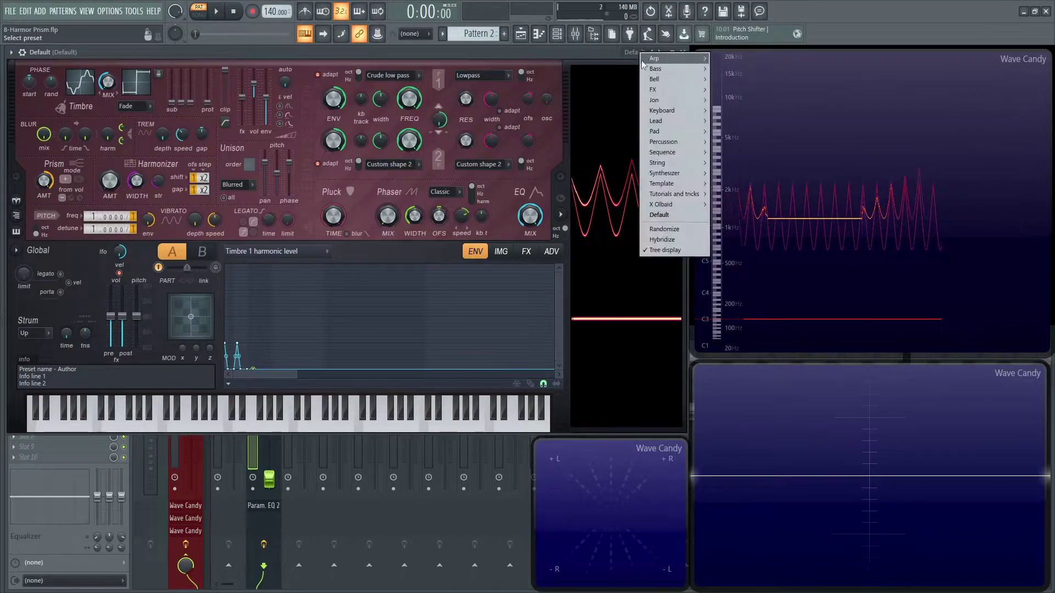
left_click(687, 215)
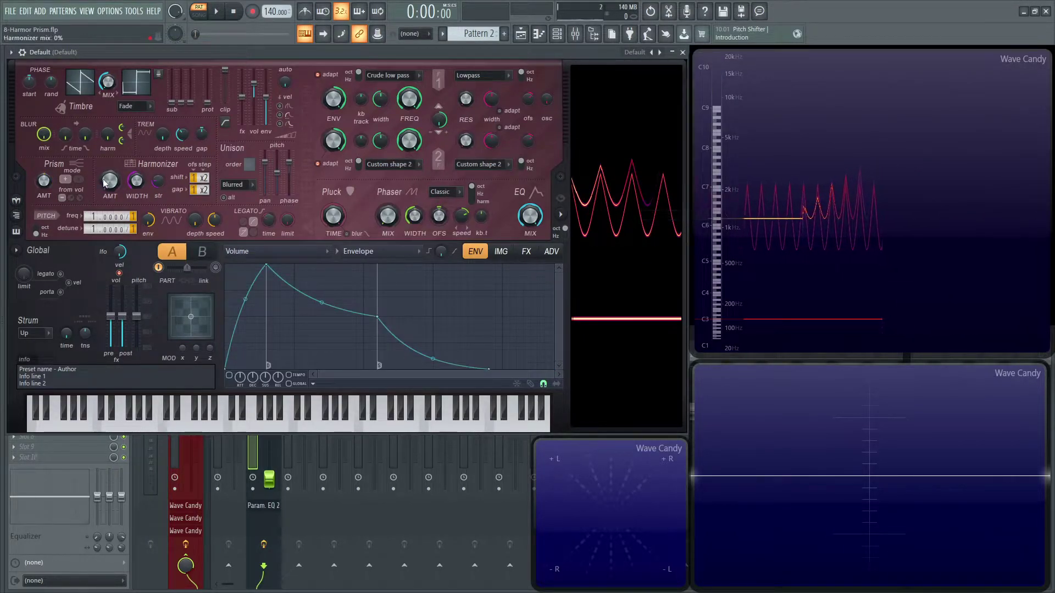
right_click(47, 186)
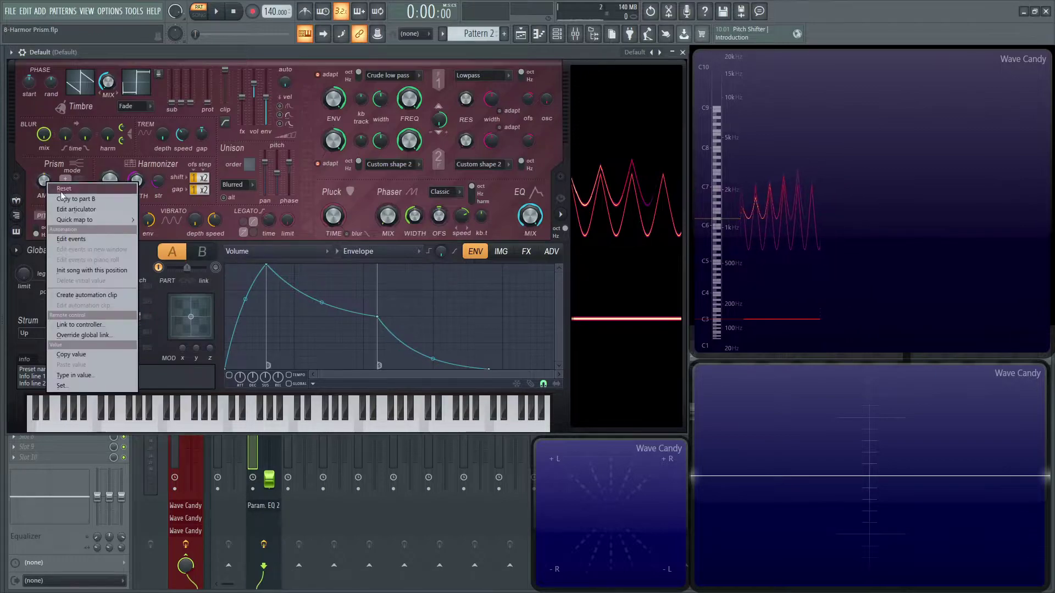
left_click(132, 227)
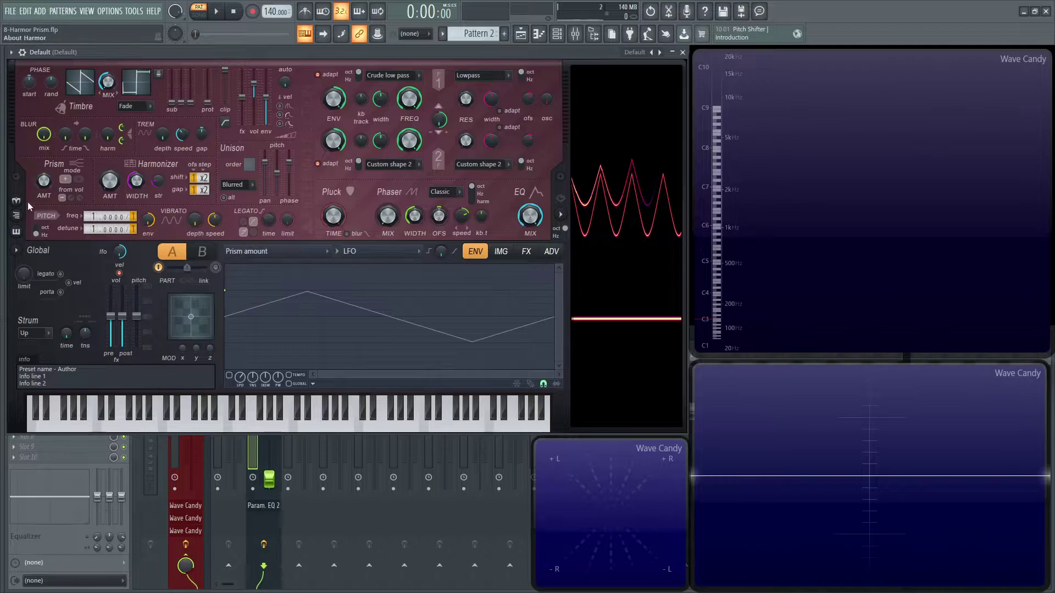
Step: Check which modulation sources the Prism amount offers and display the Harmonic prism mapping graph
left_click(368, 253)
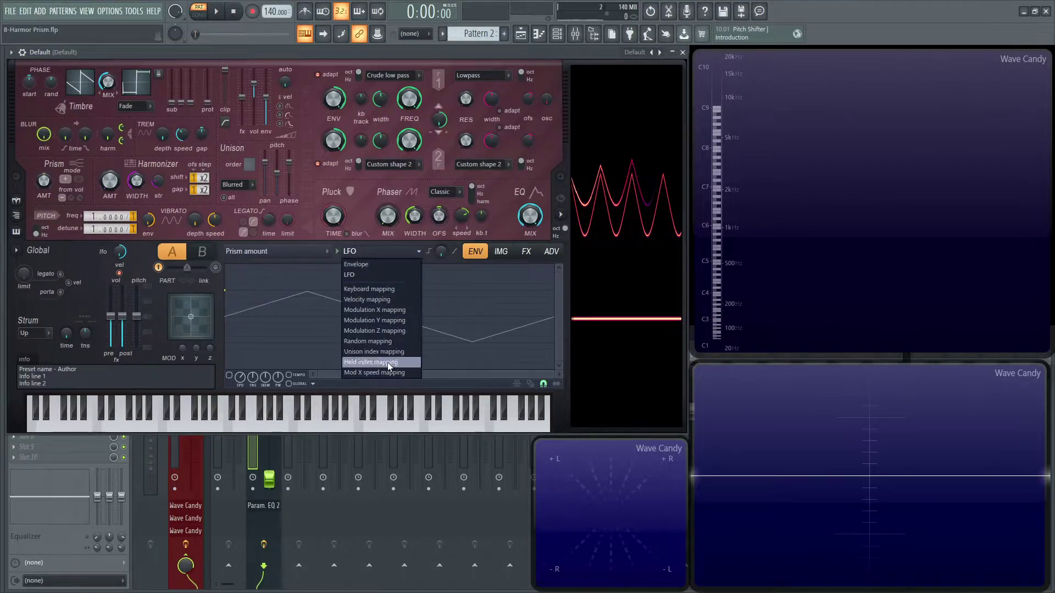
left_click(359, 249)
left_click(286, 254)
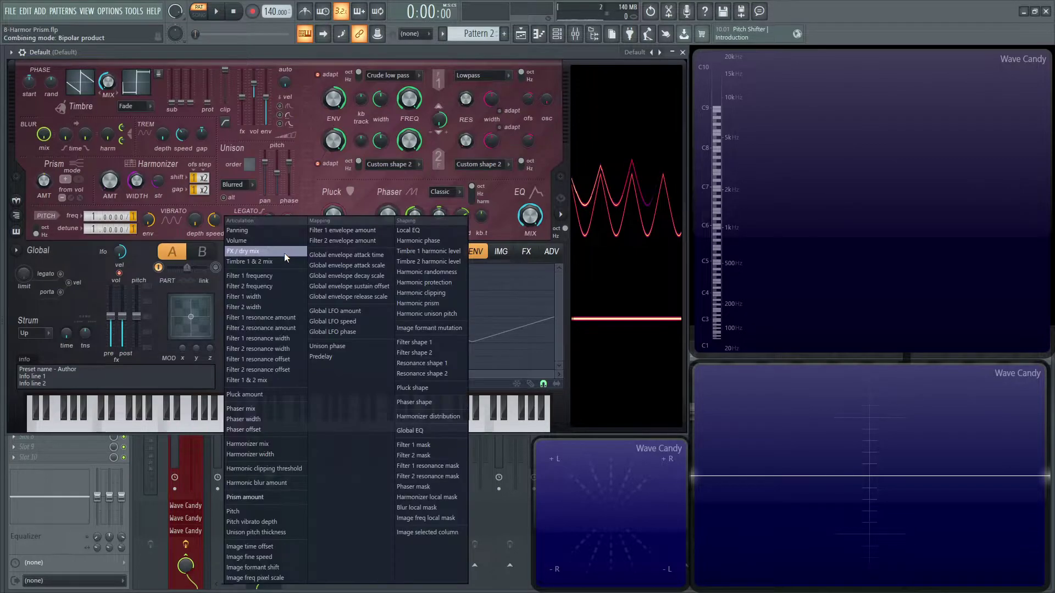
left_click(442, 305)
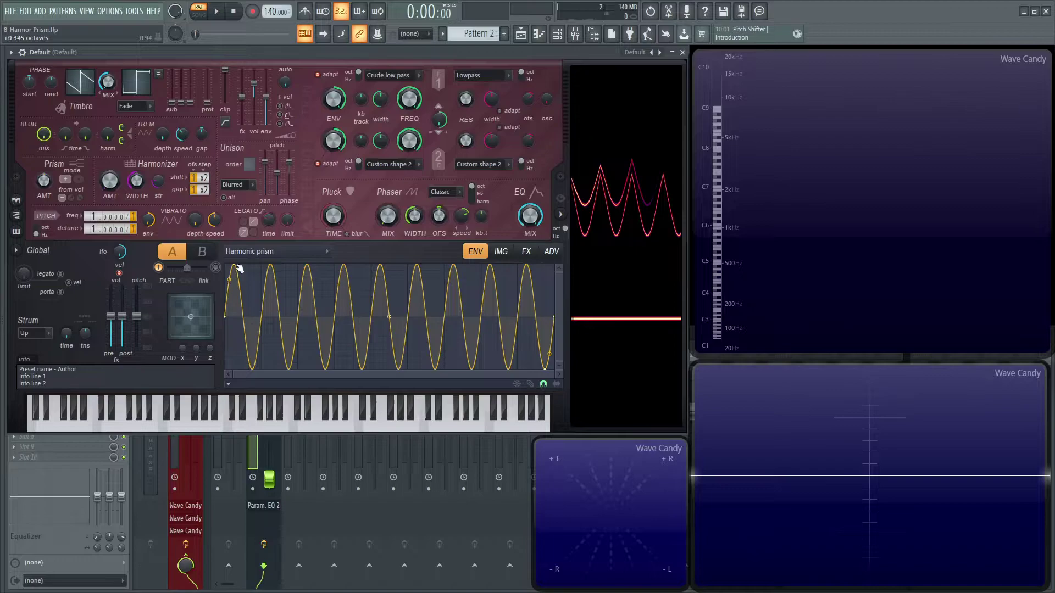
Step: Audition a note with the Prism amount raised, and switch the Prism mode from add to multiply
key("z")
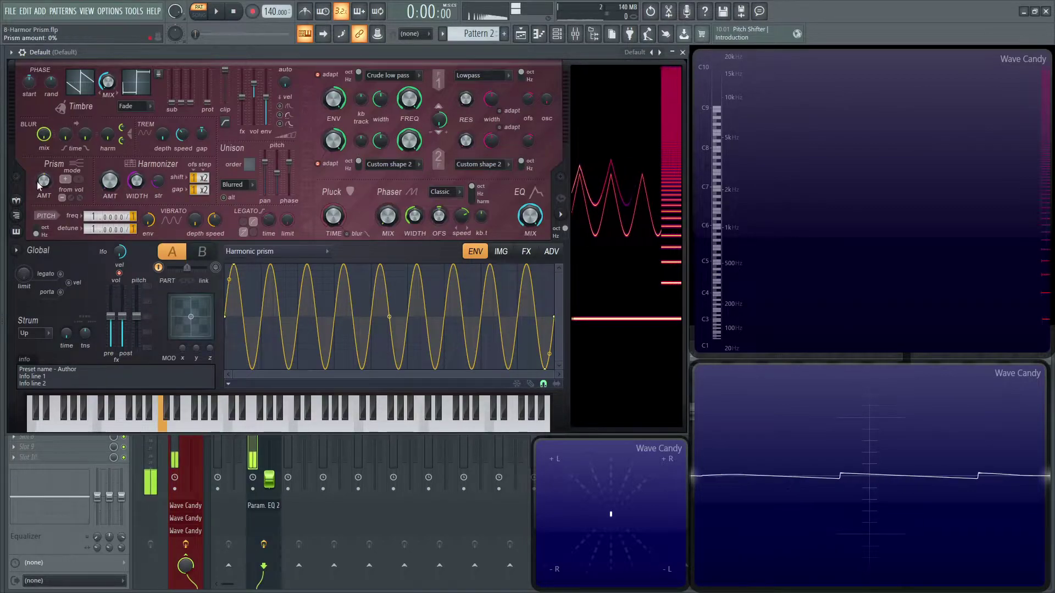
left_click_drag(43, 181, 45, 170)
left_click(79, 180)
key("z")
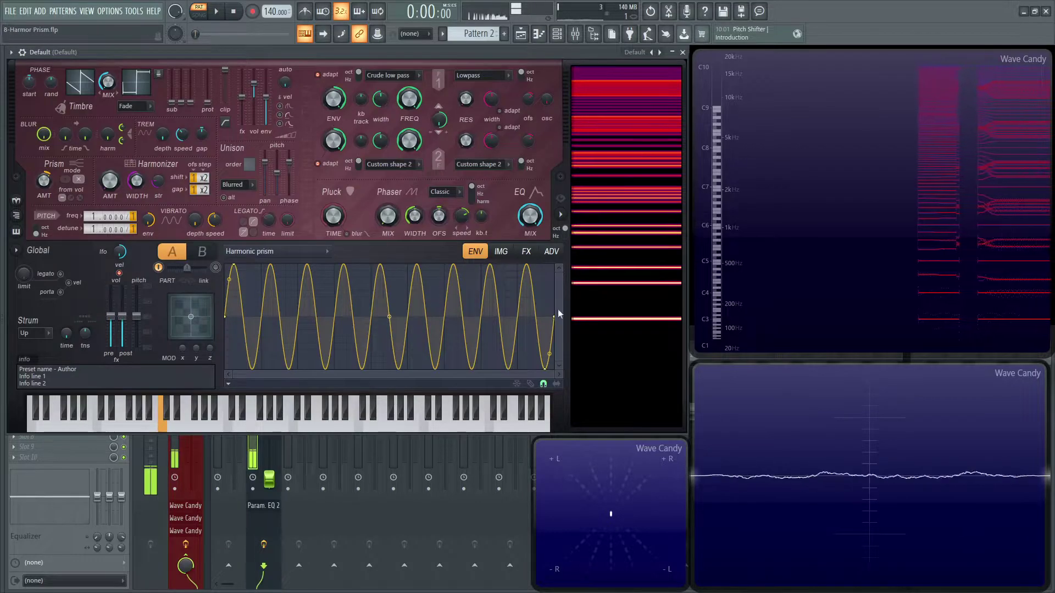
Step: Delete the wave points of the Harmonic prism curve to leave a flat line, and audition a note
right_click(545, 369)
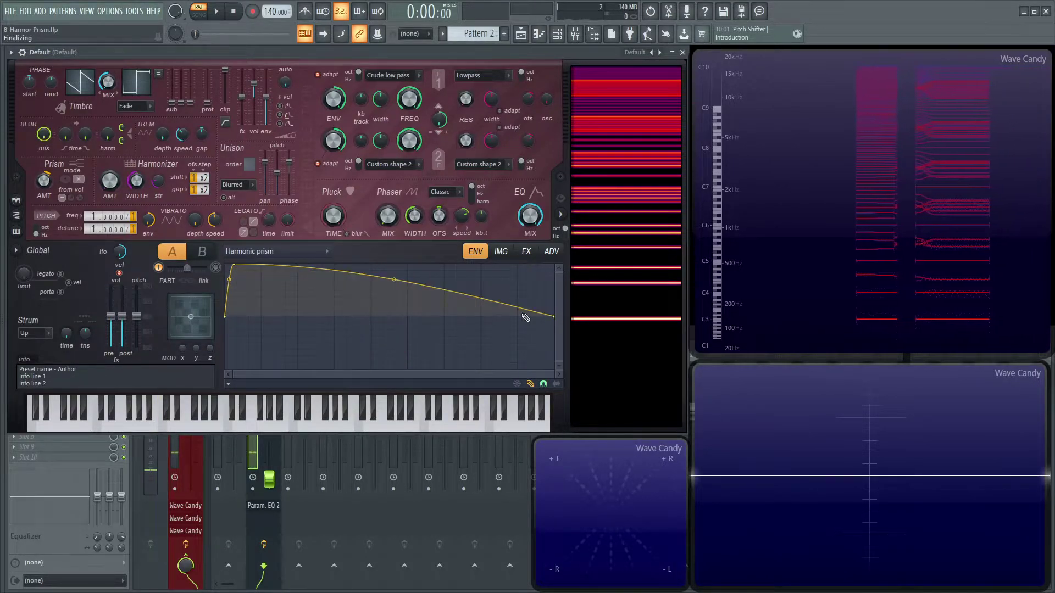
right_click(234, 264)
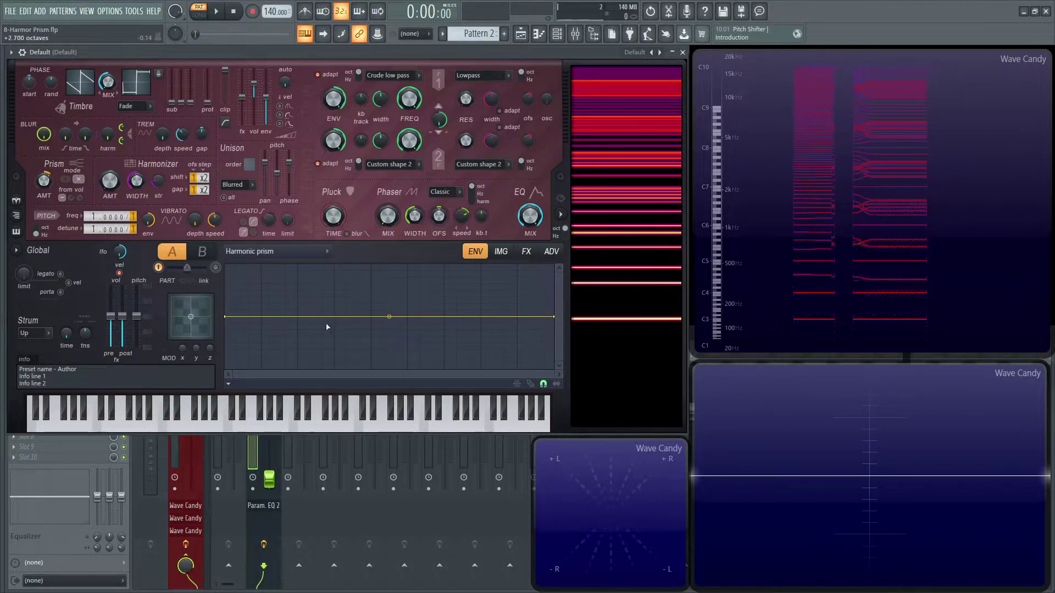
key("z")
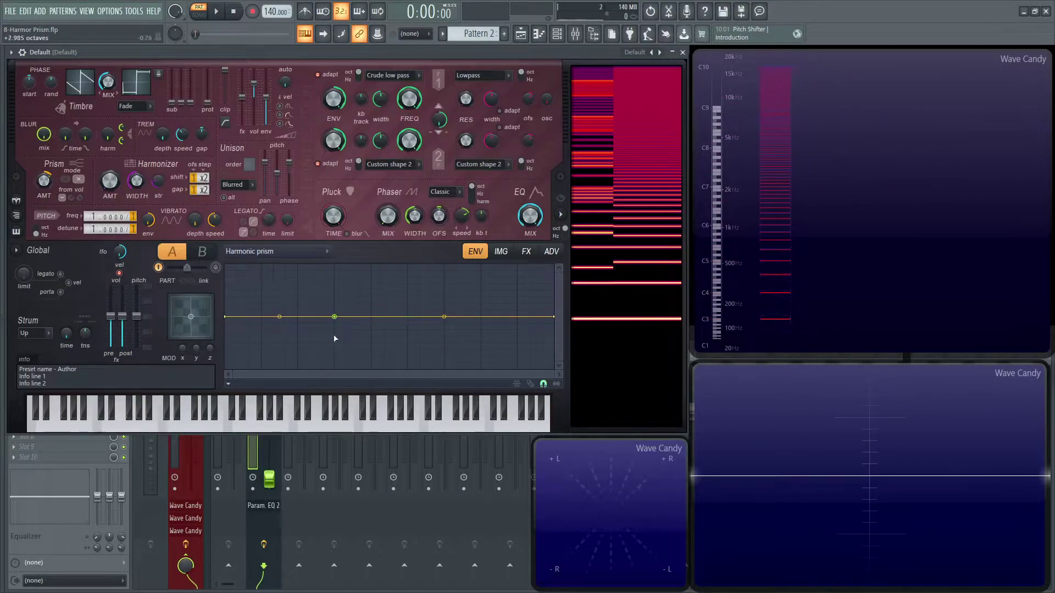
Step: Shape the Harmonic prism curve with a peak at +5 octaves and a dip above it, auditioning it while varying the Prism amount
left_click_drag(444, 317, 409, 278)
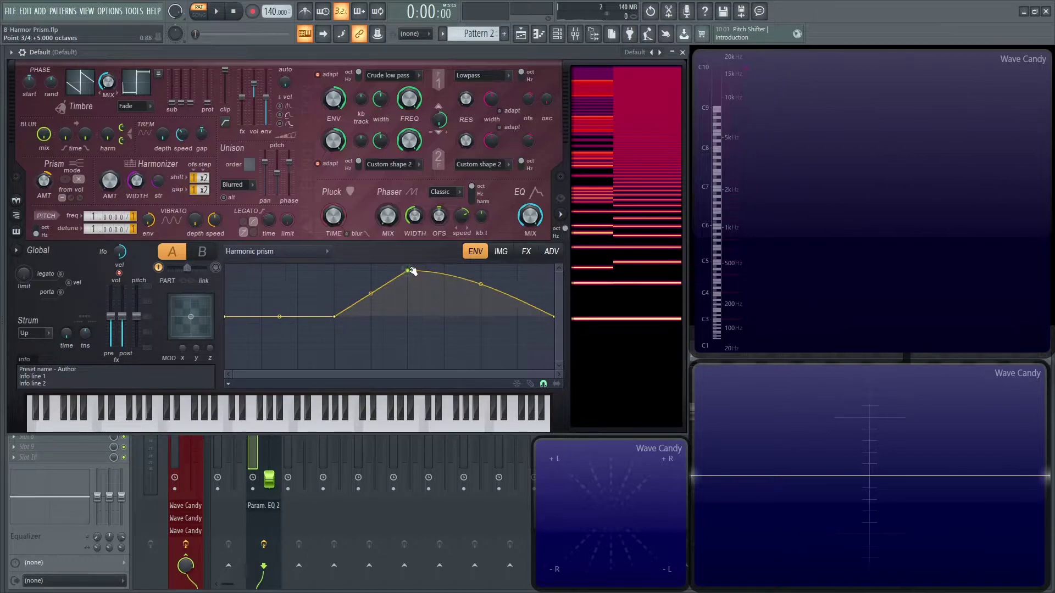
right_click(444, 357)
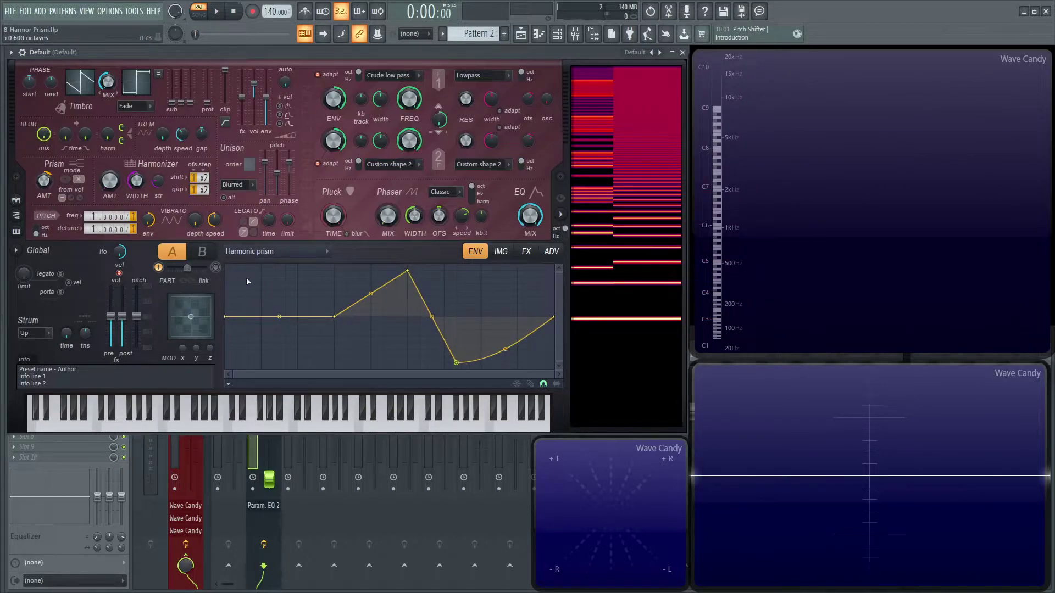
key("z")
mouse_move(44, 180)
left_mouse_down()
mouse_move(44, 151)
mouse_move(44, 211)
mouse_move(44, 154)
mouse_move(43, 197)
left_mouse_up()
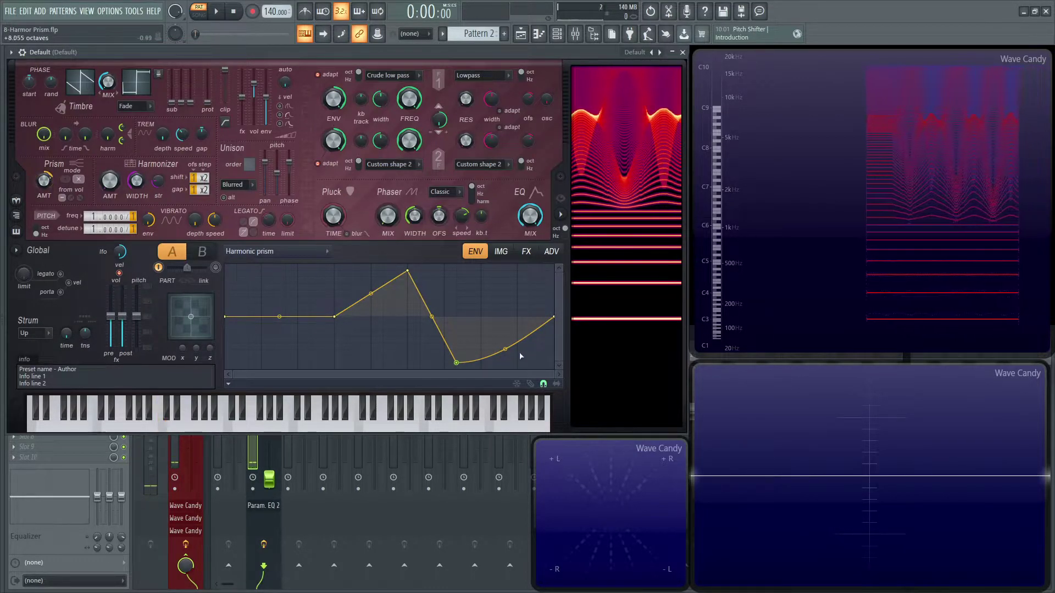
Step: Flatten the +5 octaves peak, and add a full peak at +6.667 octaves, a dip at +7.333 octaves and another peak above
left_click_drag(407, 271, 408, 317)
right_click(469, 290)
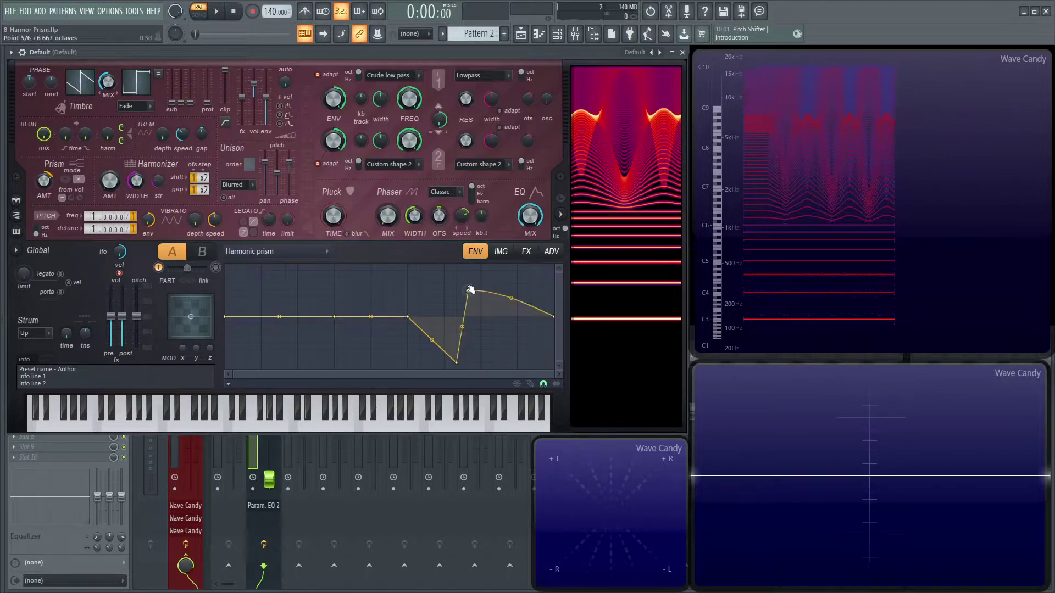
left_click_drag(469, 290, 468, 264)
right_click(493, 363)
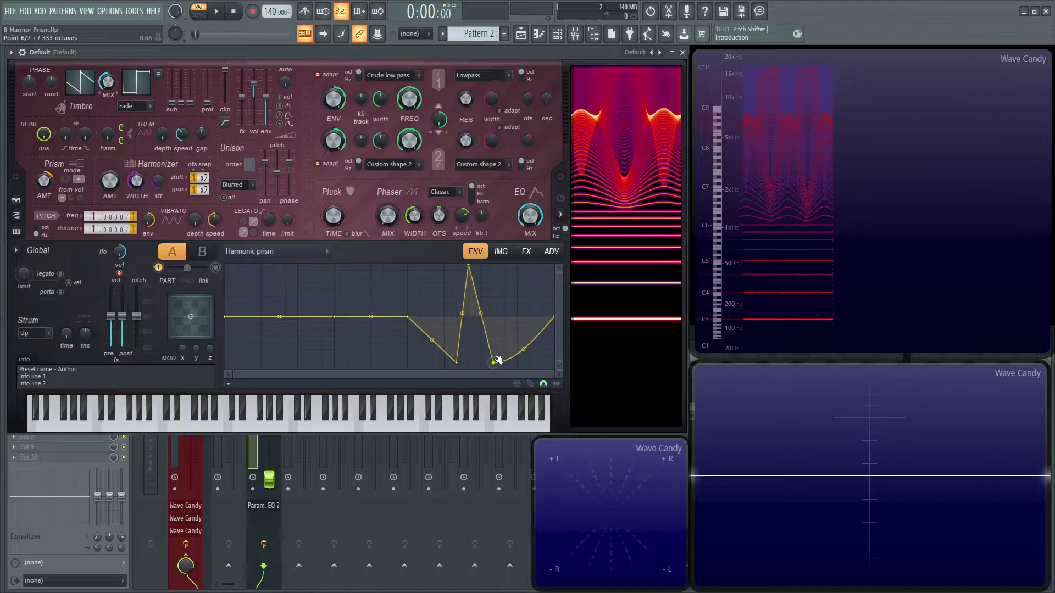
left_click_drag(493, 363, 494, 349)
right_click(530, 271)
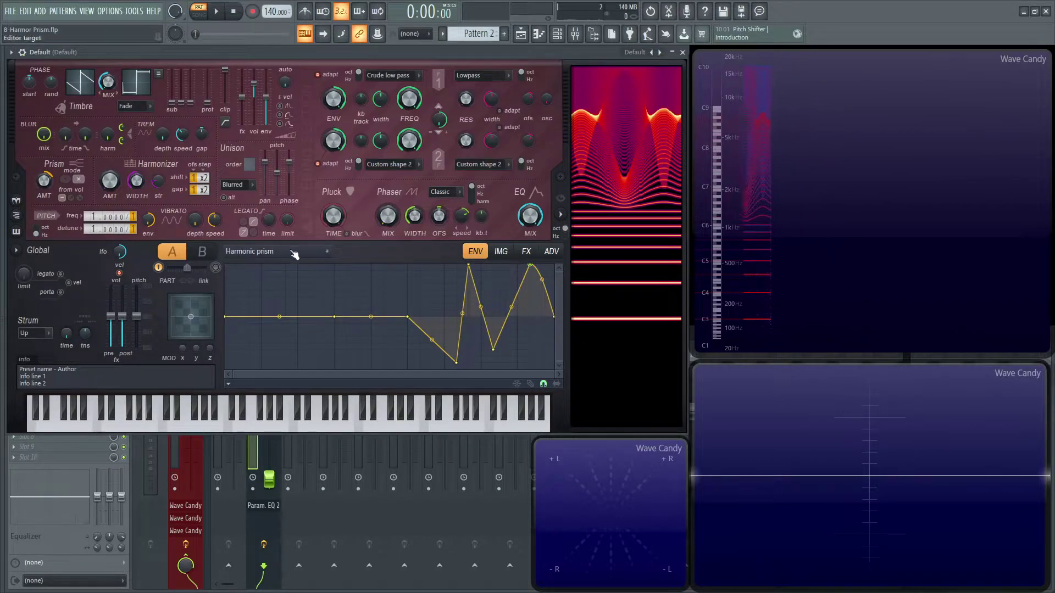
Step: Slide the curve's peaks and dips about two octaves lower to start near +3 octaves, auditioning notes while varying the Prism amount
key("z")
mouse_move(44, 180)
left_mouse_down()
mouse_move(44, 195)
mouse_move(44, 180)
left_mouse_up()
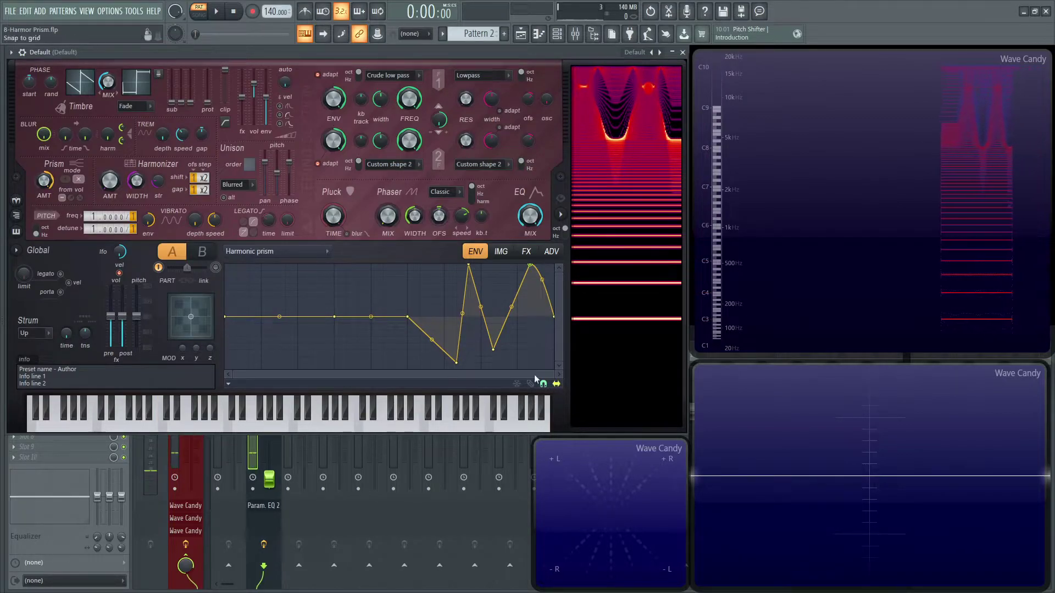
left_click_drag(409, 317, 301, 317)
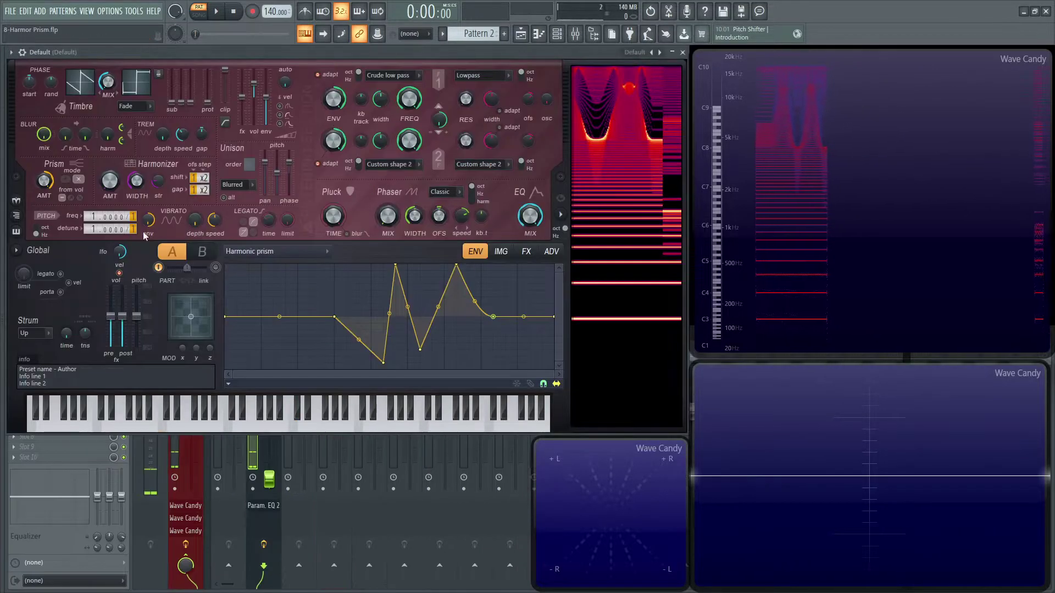
left_click_drag(44, 180, 44, 196)
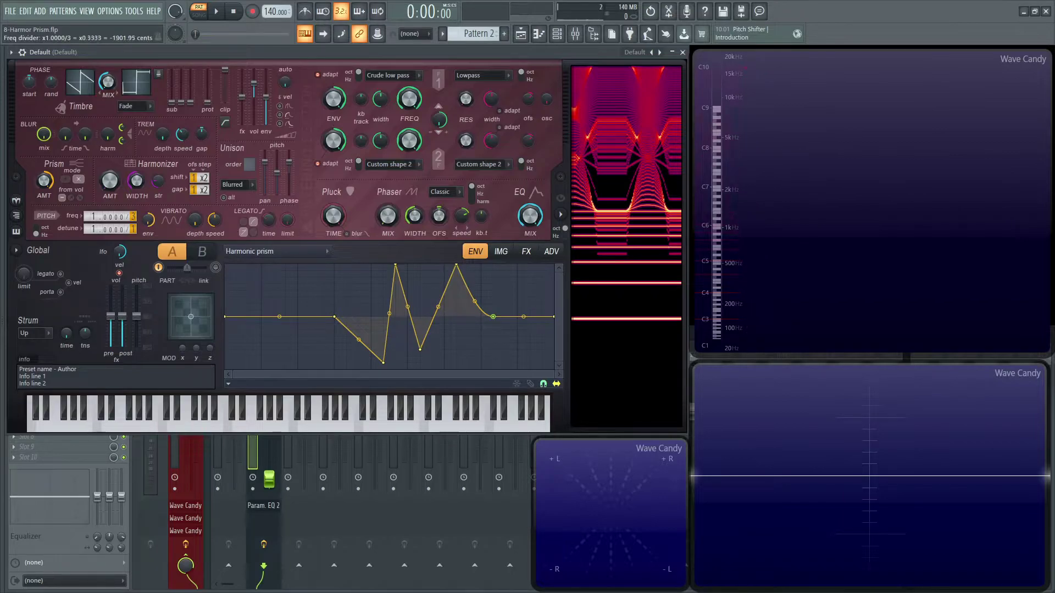
Step: Lower the pitch by setting the frequency divider to 2, and raise the synth's mixer track to -14.5 dB
left_click_drag(133, 216, 133, 219)
left_click(257, 439)
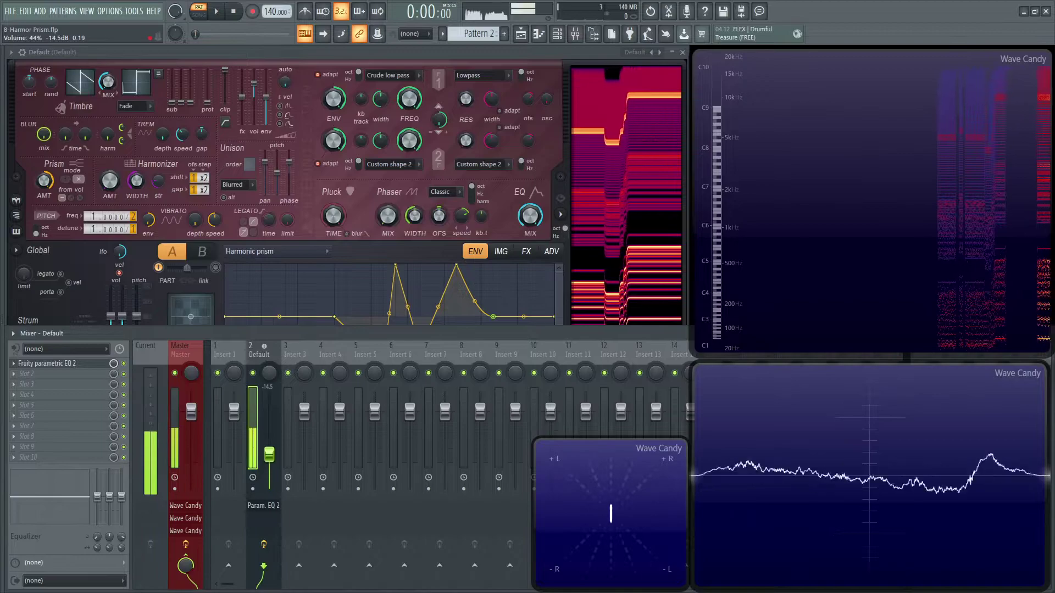
left_click(112, 224)
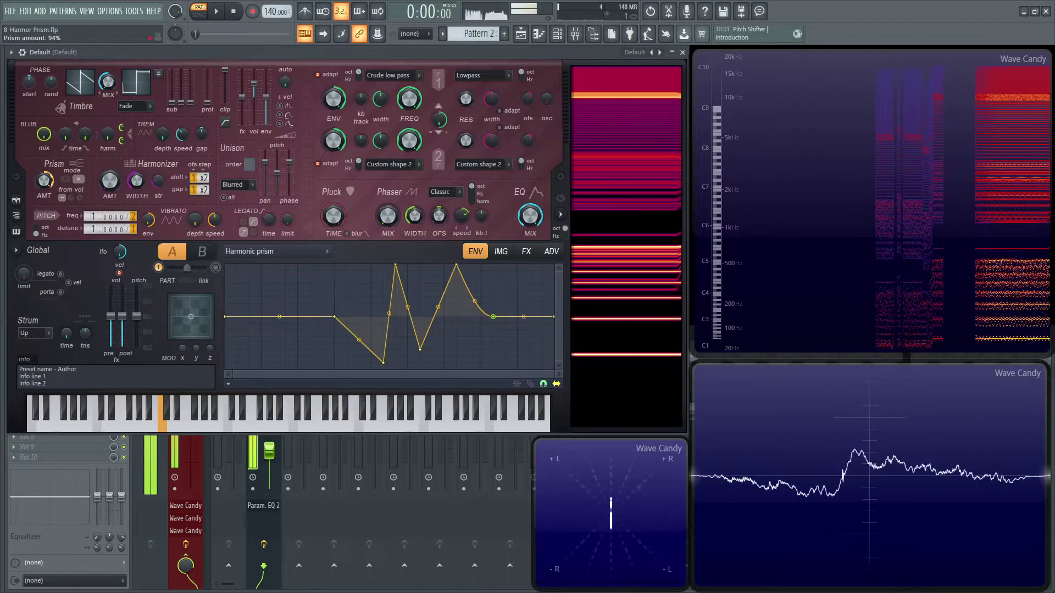
Step: Audition low notes while sweeping the Prism amount and the filter 1 frequency, with Prism in add mode and the frequency divider at 4
left_click_drag(44, 180, 44, 231)
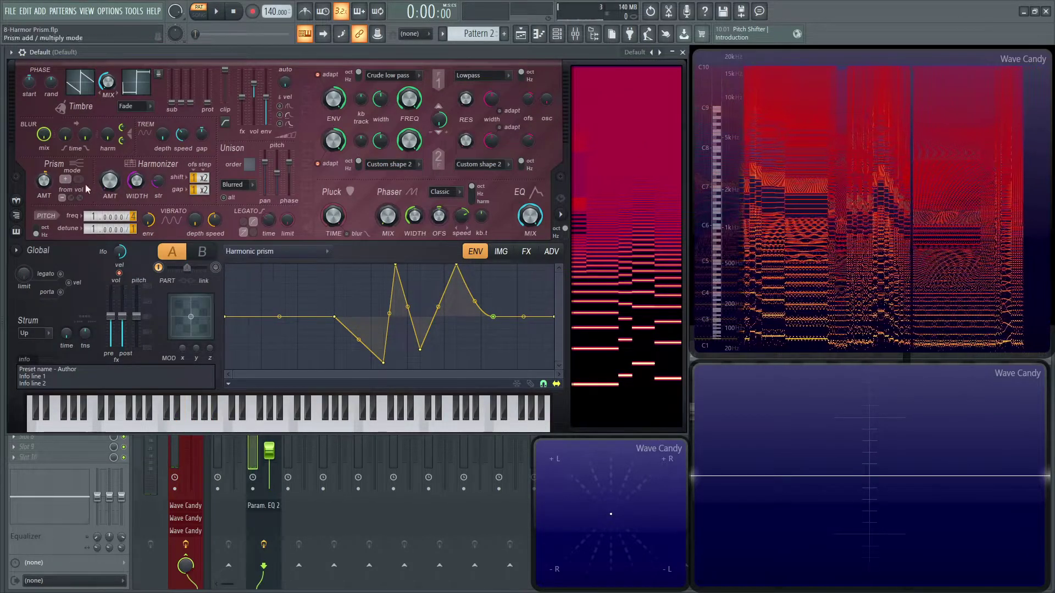
mouse_move(44, 180)
left_mouse_down()
mouse_move(44, 147)
mouse_move(44, 195)
left_mouse_up()
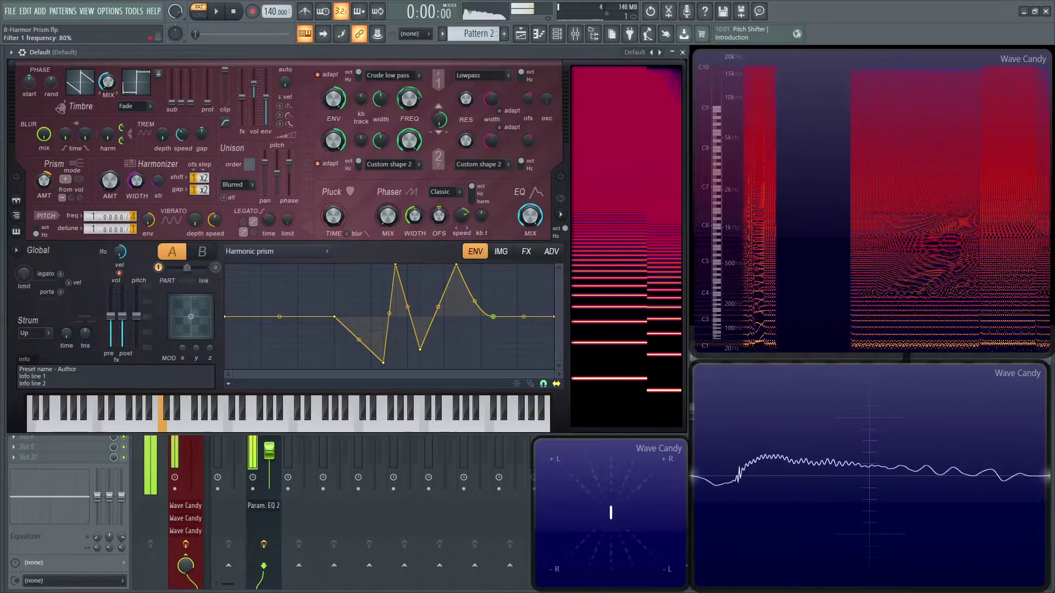
left_click_drag(410, 98, 407, 135)
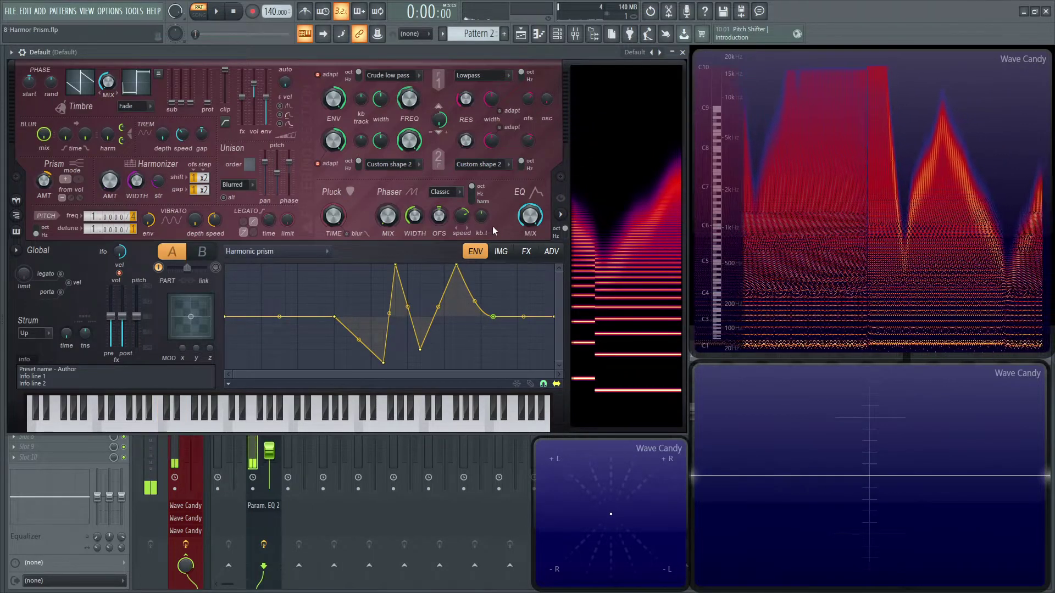
Step: Enable the delay and reverb effects and set the compression type to Warming while auditioning notes
left_click(502, 251)
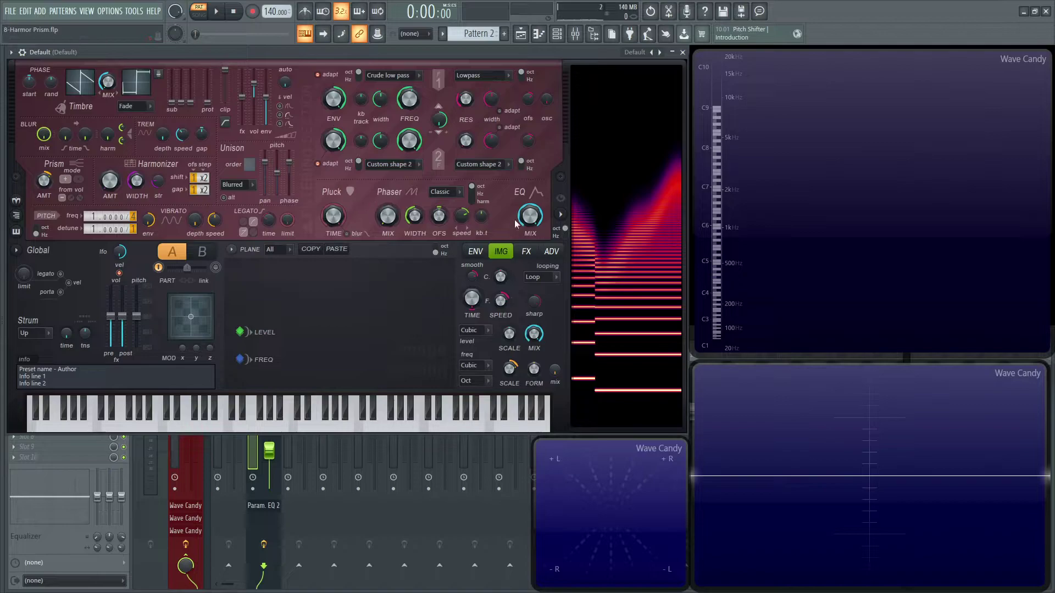
left_click(530, 254)
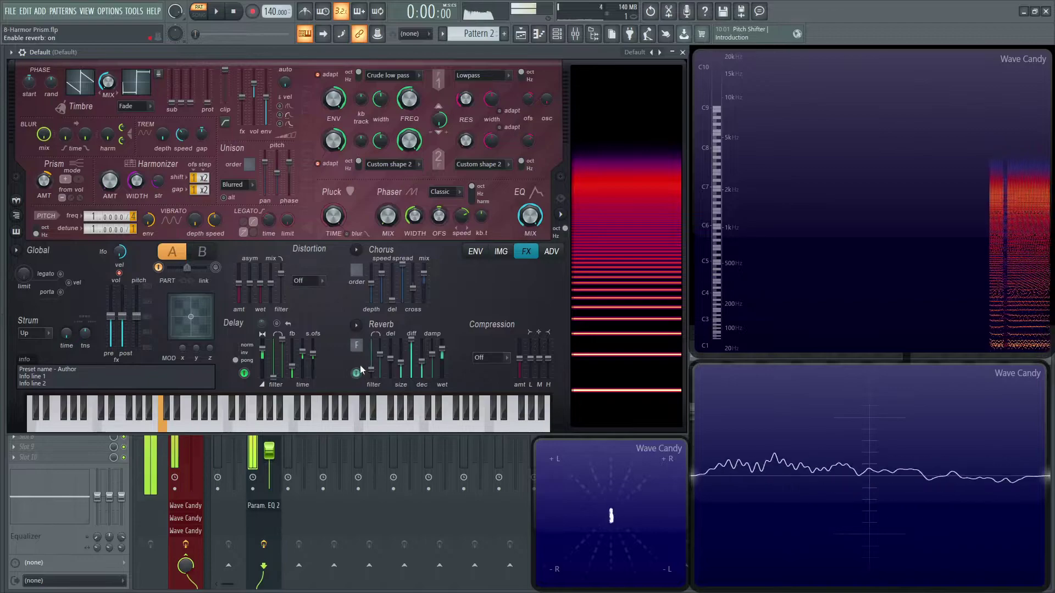
left_click(495, 357)
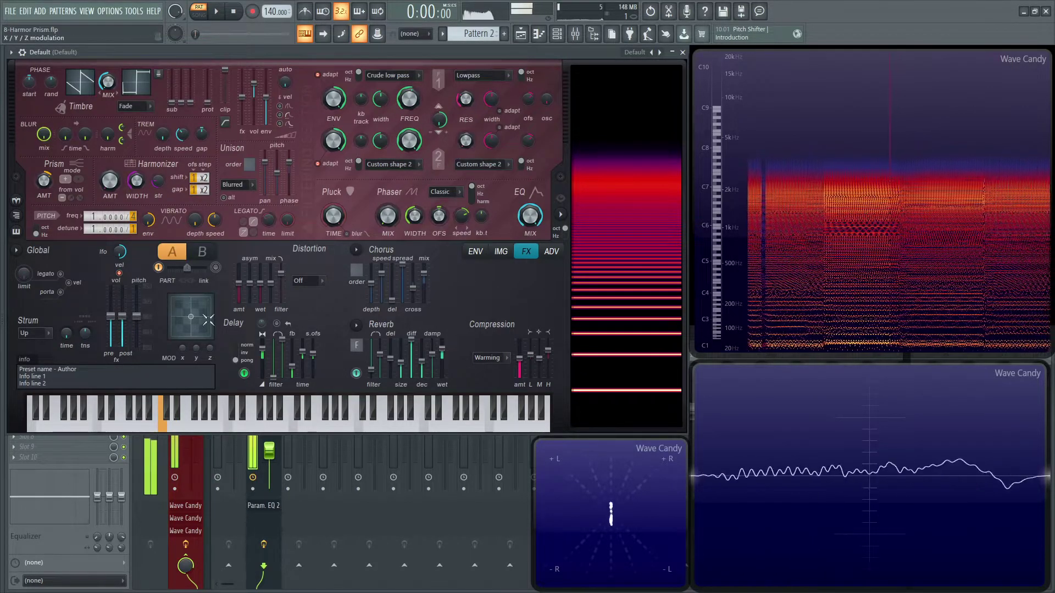
Step: Try the Rubber distortion type while auditioning notes, and turn the distortion back off
left_click(308, 283)
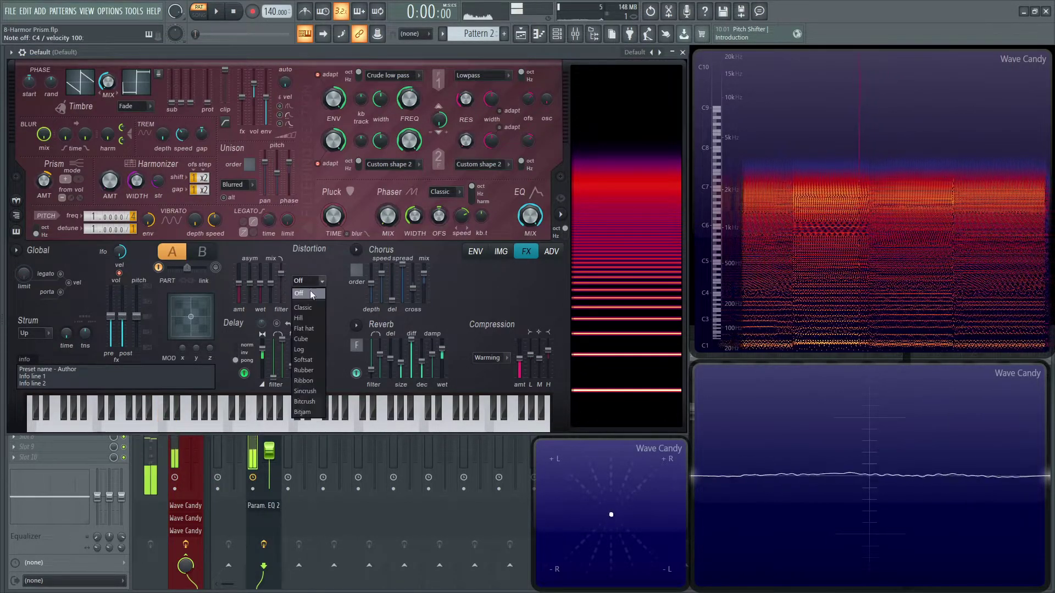
left_click(306, 370)
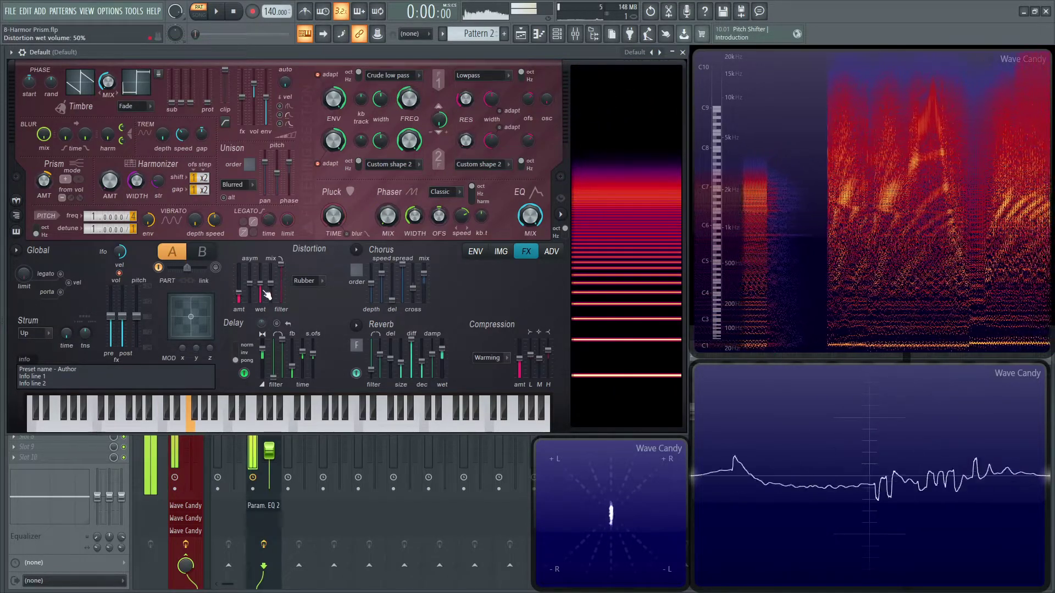
left_click(306, 281)
left_click(302, 293)
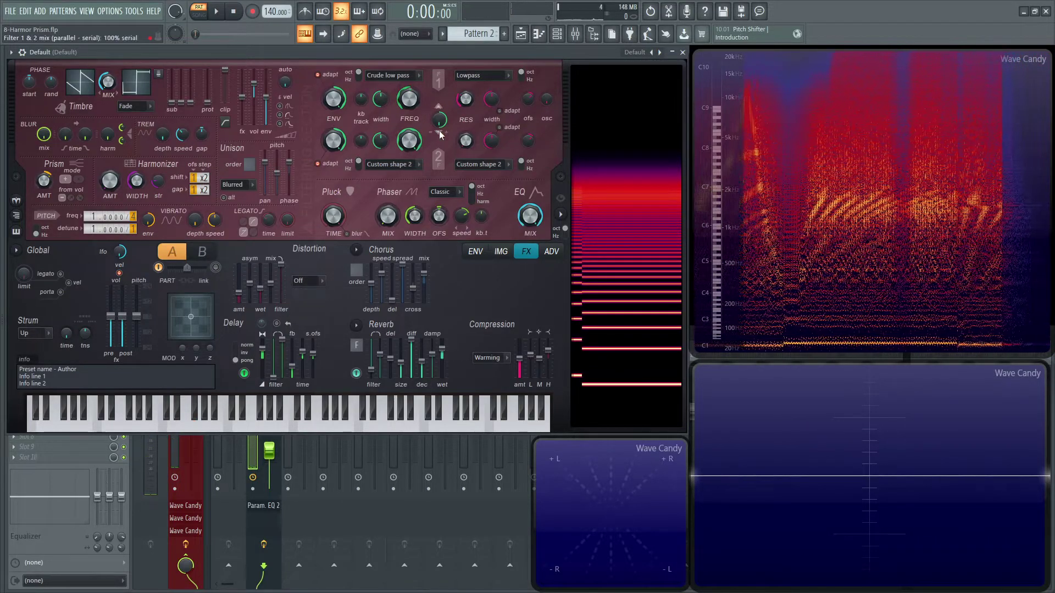
Step: Set the chorus order to 2 and the unison order to 9, raise the filter 1 frequency, and return to the Harmonic prism curve
left_click_drag(356, 271, 357, 258)
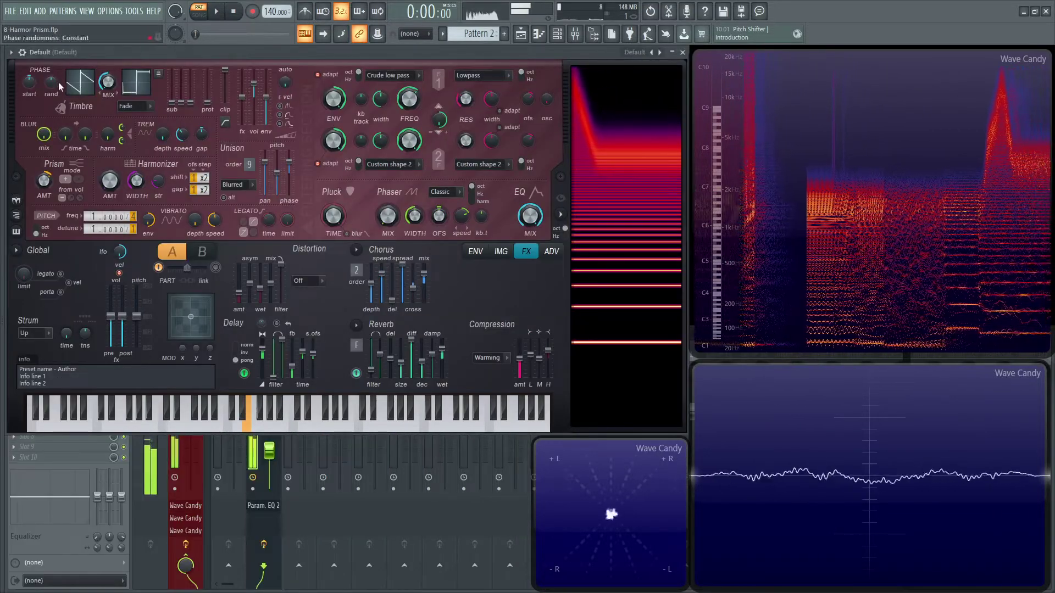
mouse_move(409, 99)
left_mouse_down()
mouse_move(409, 72)
mouse_move(408, 103)
mouse_move(409, 86)
left_mouse_up()
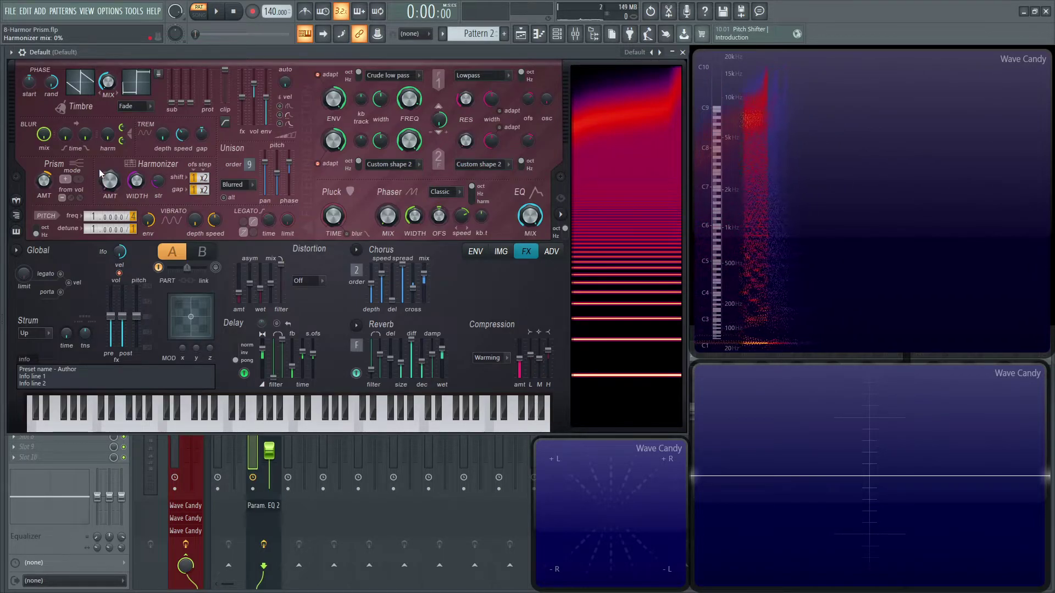
left_click(475, 252)
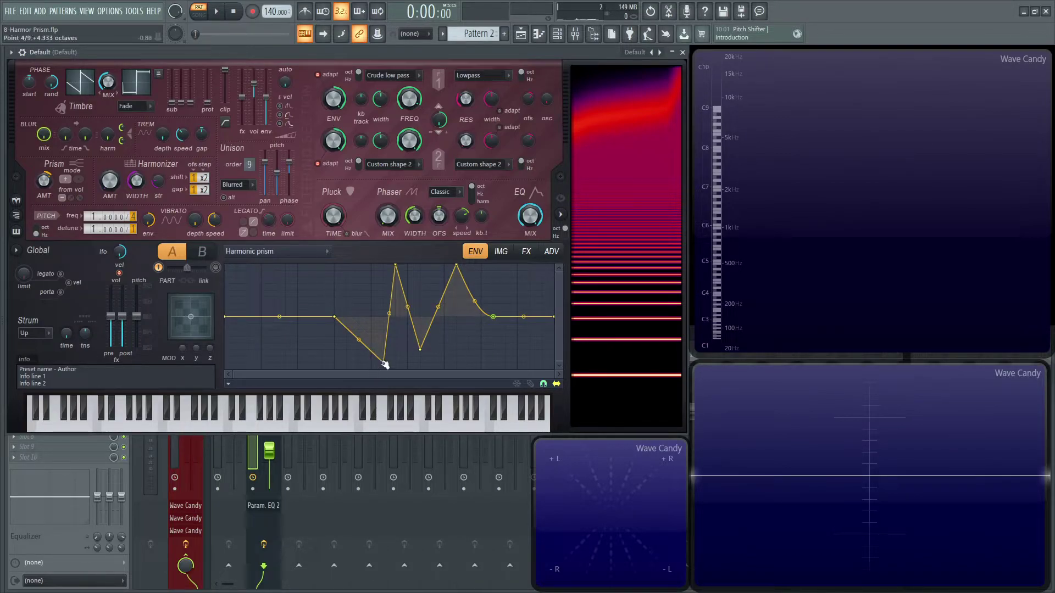
Step: Clear all inner points from the Harmonic prism curve so it is flat, and turn step editing off
left_click_drag(384, 364, 376, 326)
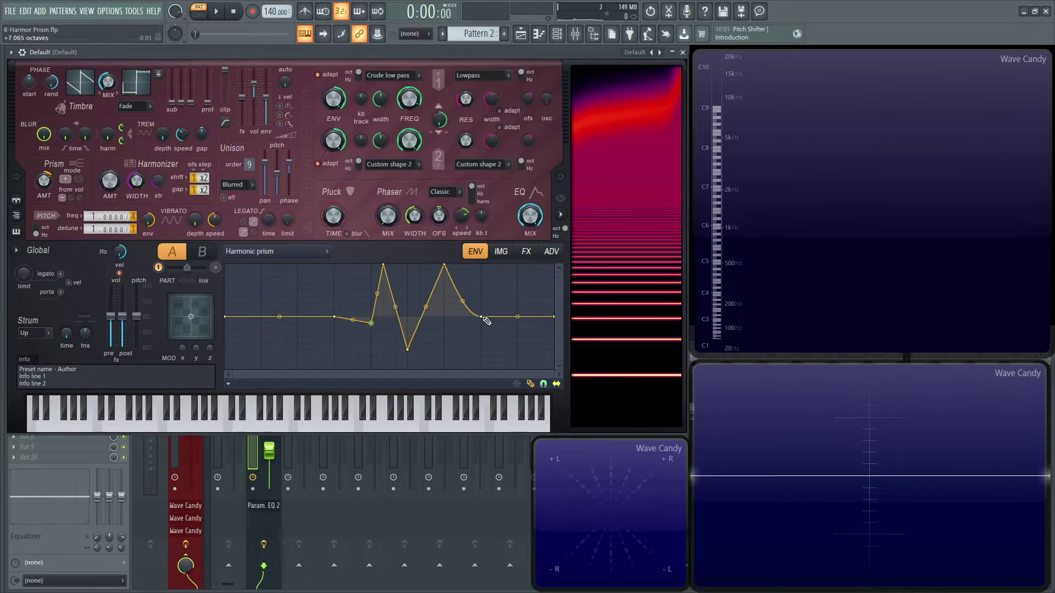
left_click_drag(481, 317, 284, 318)
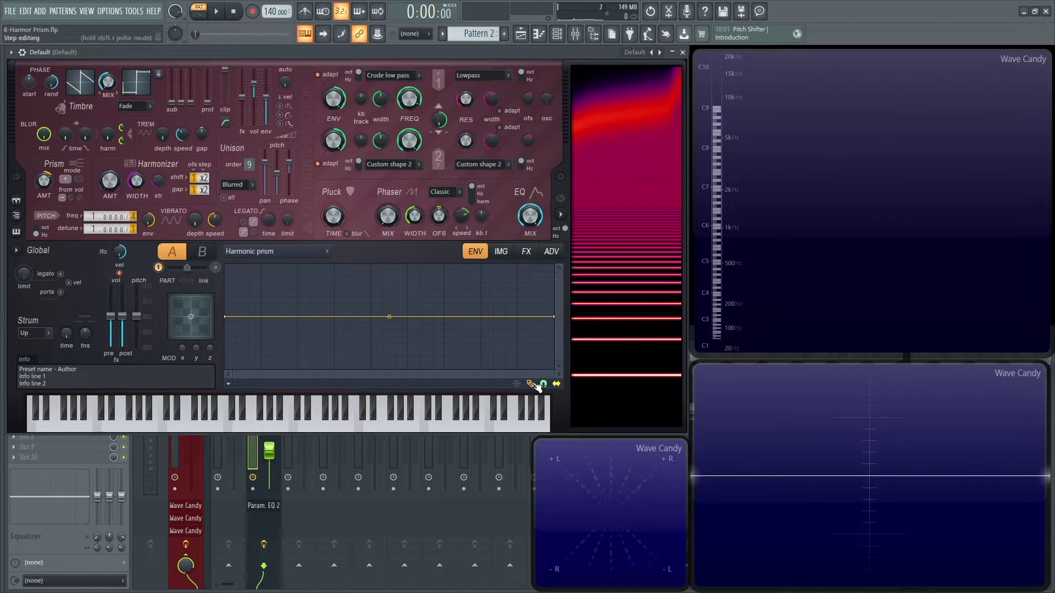
left_click(531, 384)
Step: Add a Smooth stairs point to the Harmonic prism curve at +6 octaves, raise it to full height, and adjust the rising segment's tension
left_click_drag(319, 273, 322, 316)
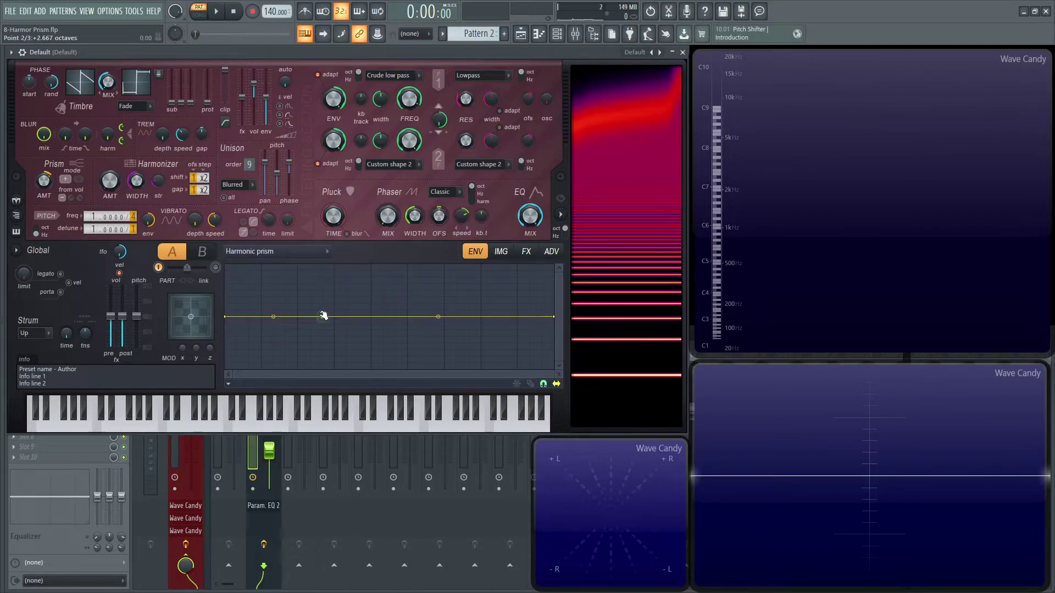
right_click(322, 318)
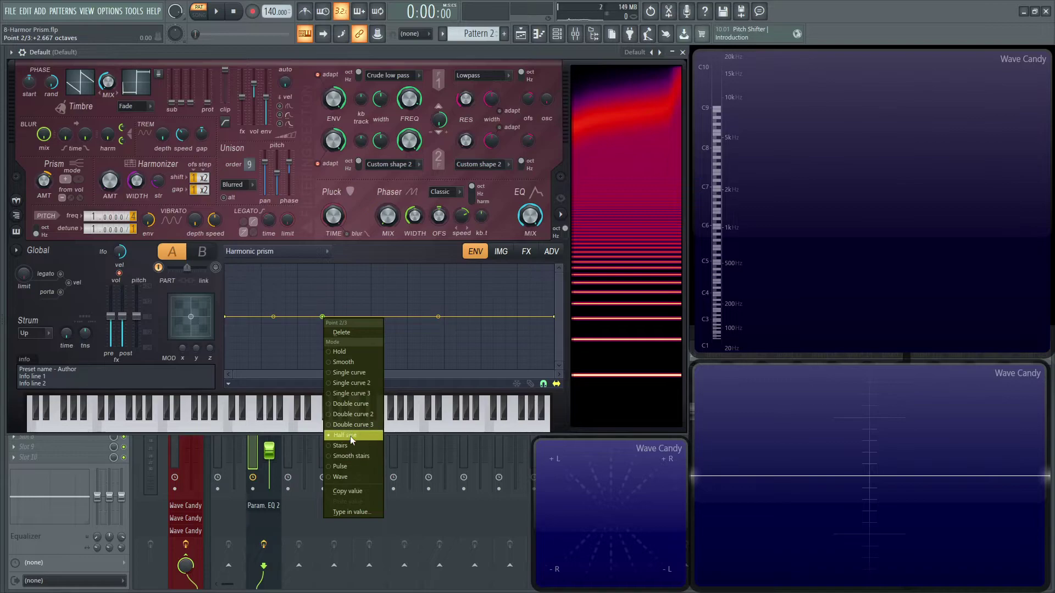
left_click(351, 455)
left_click_drag(323, 316, 444, 264)
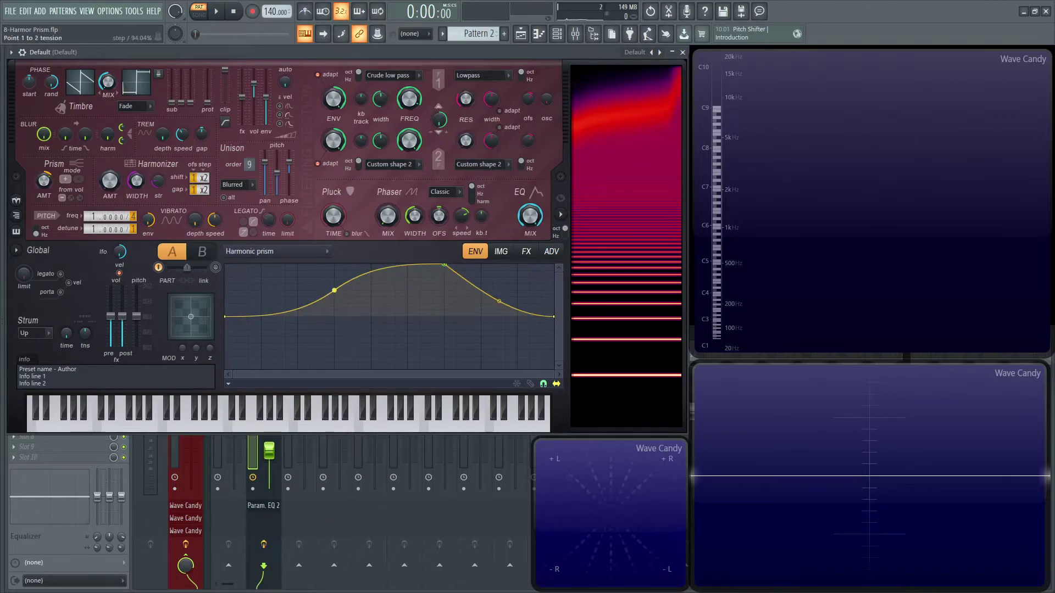
mouse_move(334, 290)
left_mouse_down()
mouse_move(334, 308)
mouse_move(334, 290)
left_mouse_up()
Step: Audition low notes with the stepped Harmonic prism curve while sweeping the Prism amount
key("z")
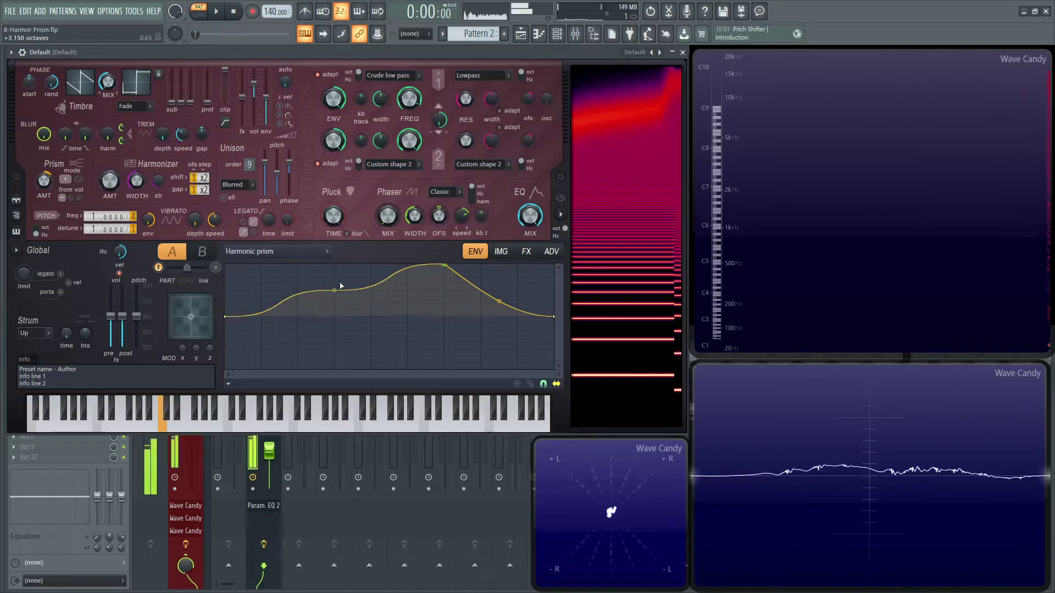
key("v")
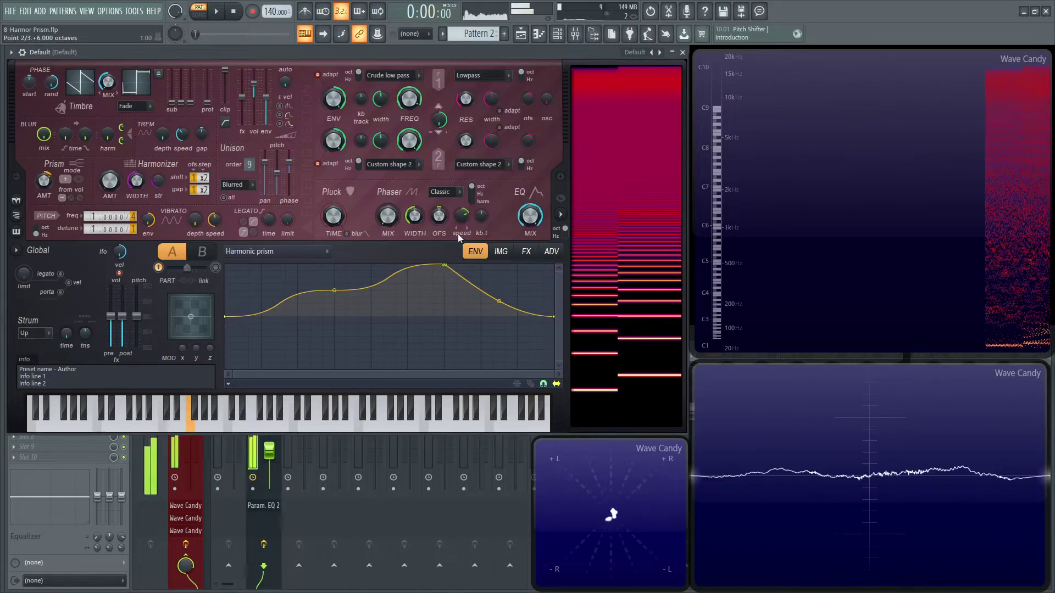
mouse_move(47, 184)
left_mouse_down()
mouse_move(47, 168)
mouse_move(47, 184)
left_mouse_up()
key("z")
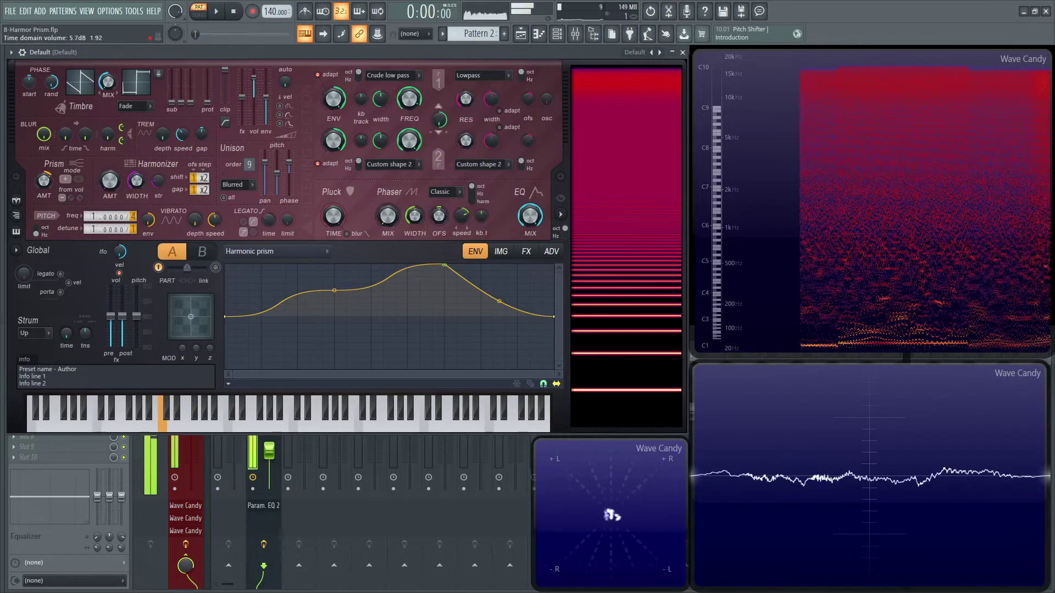
Step: Raise the time domain volume to about 7.9 dB and increase the unison panning while auditioning notes
left_click_drag(254, 76, 254, 73)
key("b")
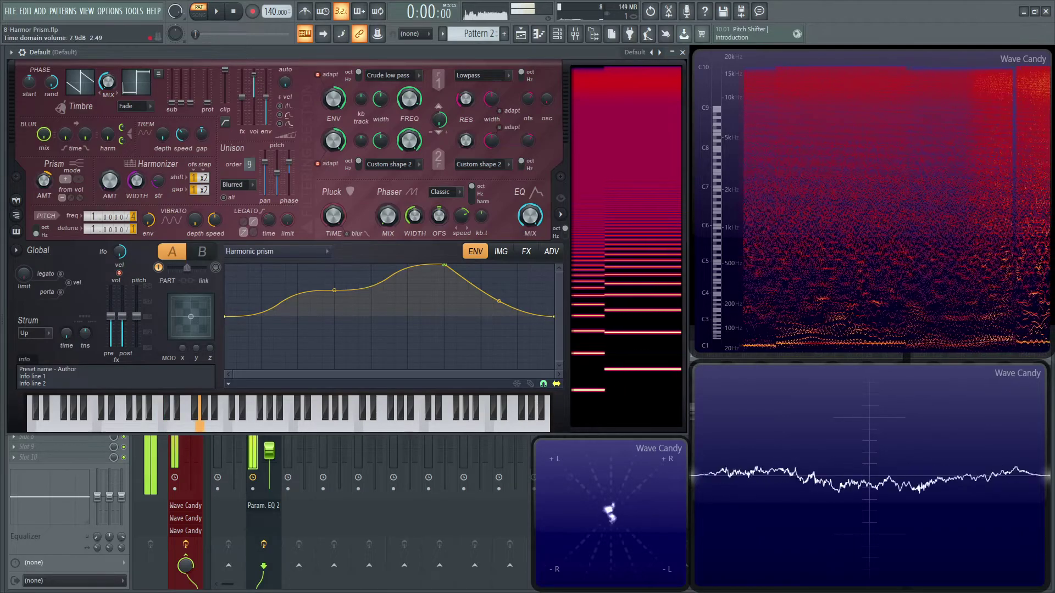
key("comma")
key("n")
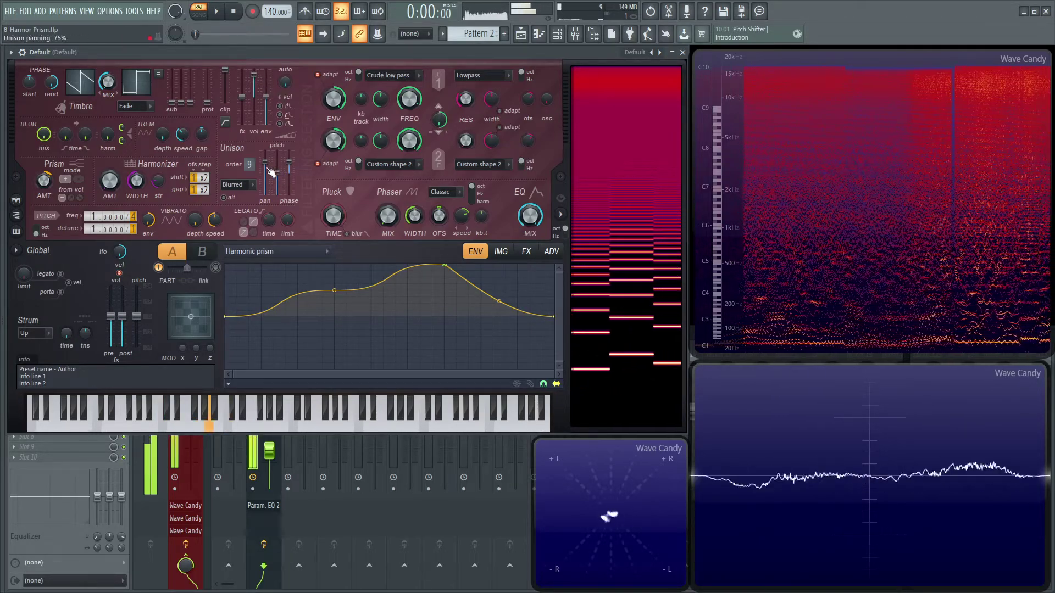
left_click_drag(266, 166, 266, 161)
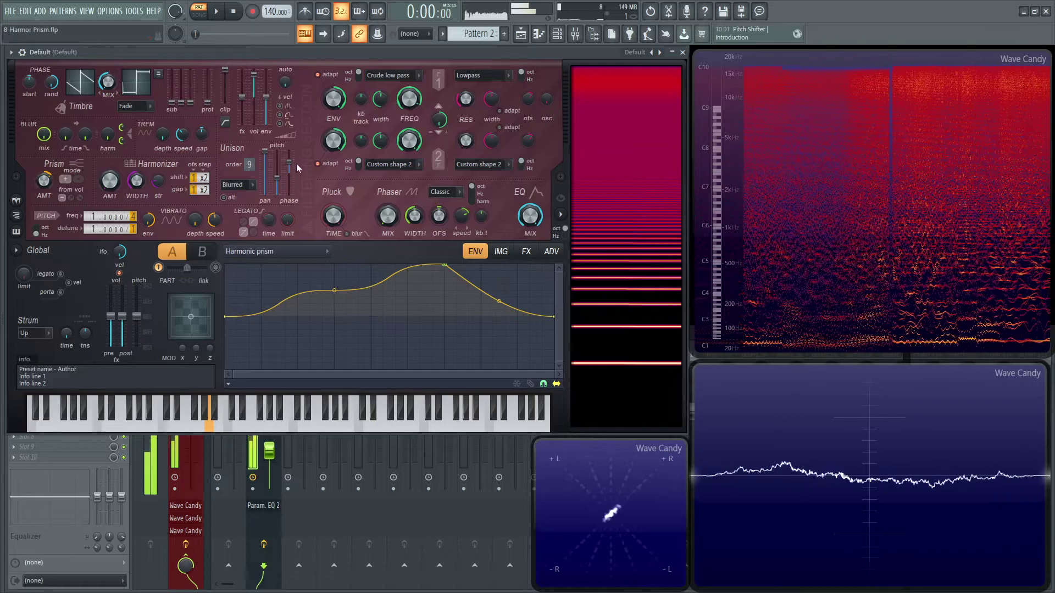